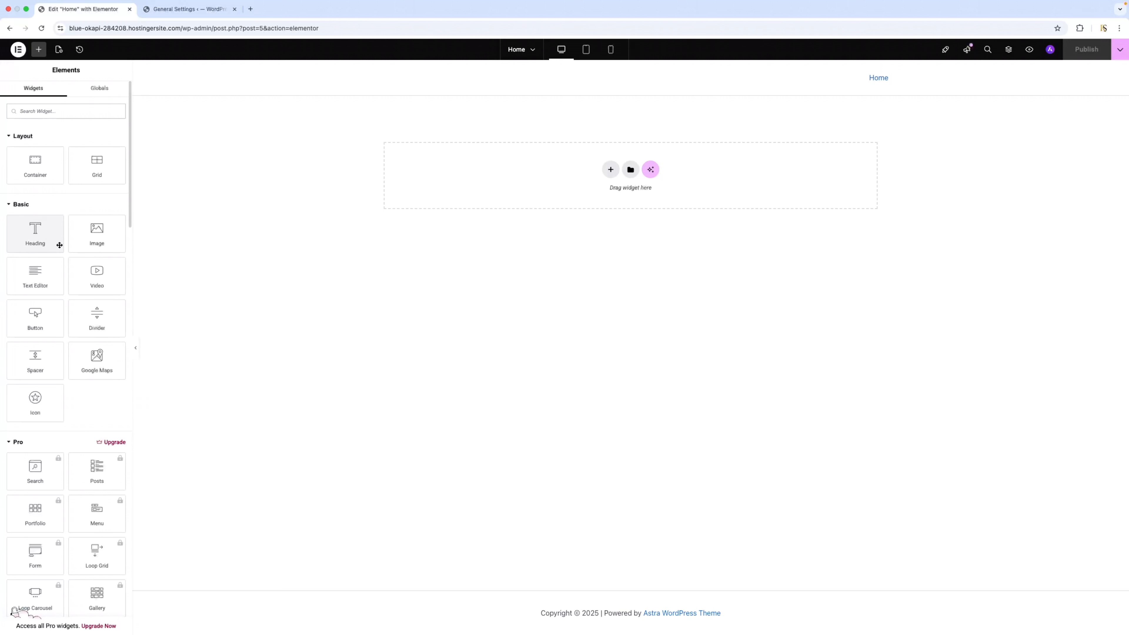
# Look through the Basic and Pro widgets and check whether the Animated Headline widget is available.
pyautogui.scroll(-2, 74, 366)
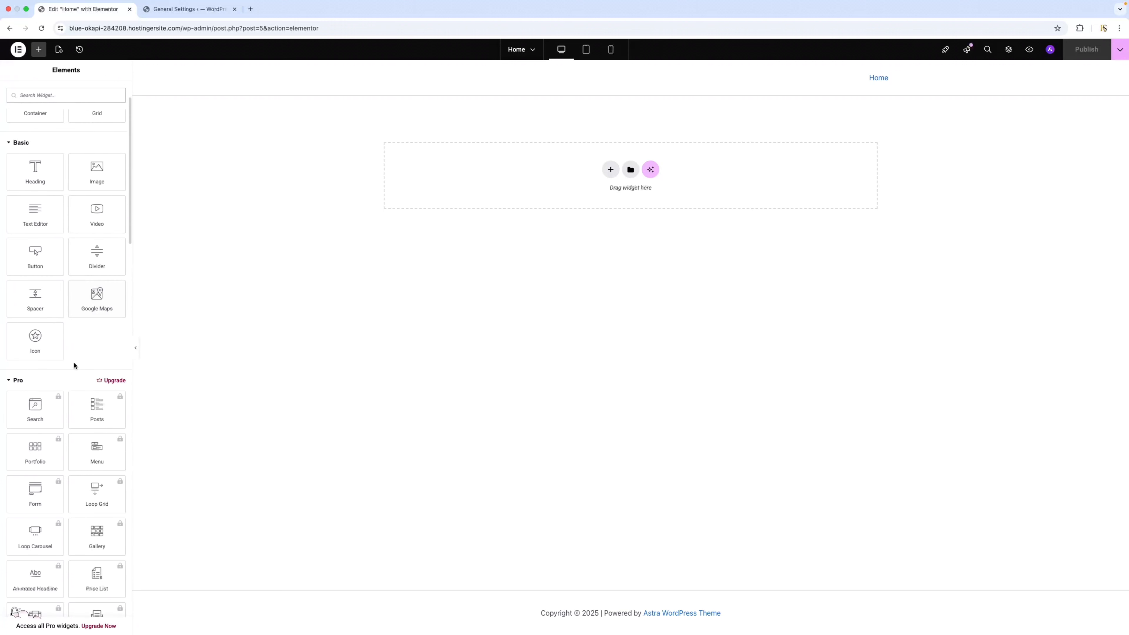
pyautogui.scroll(-2, 76, 420)
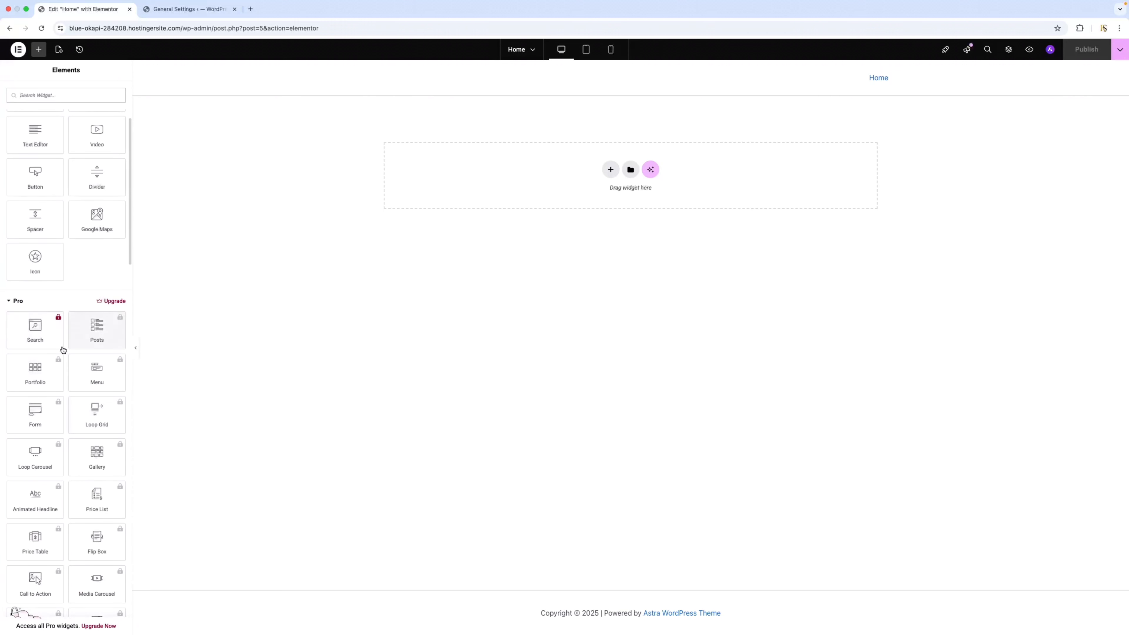
pyautogui.scroll(-1, 51, 399)
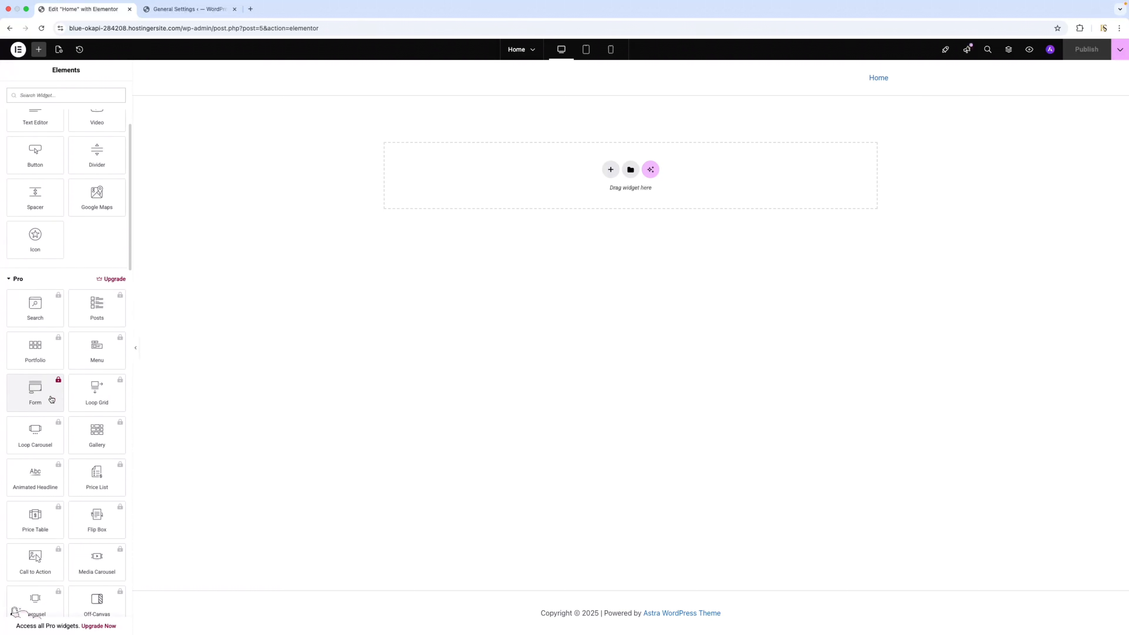
pyautogui.scroll(-1, 51, 399)
pyautogui.click(32, 458)
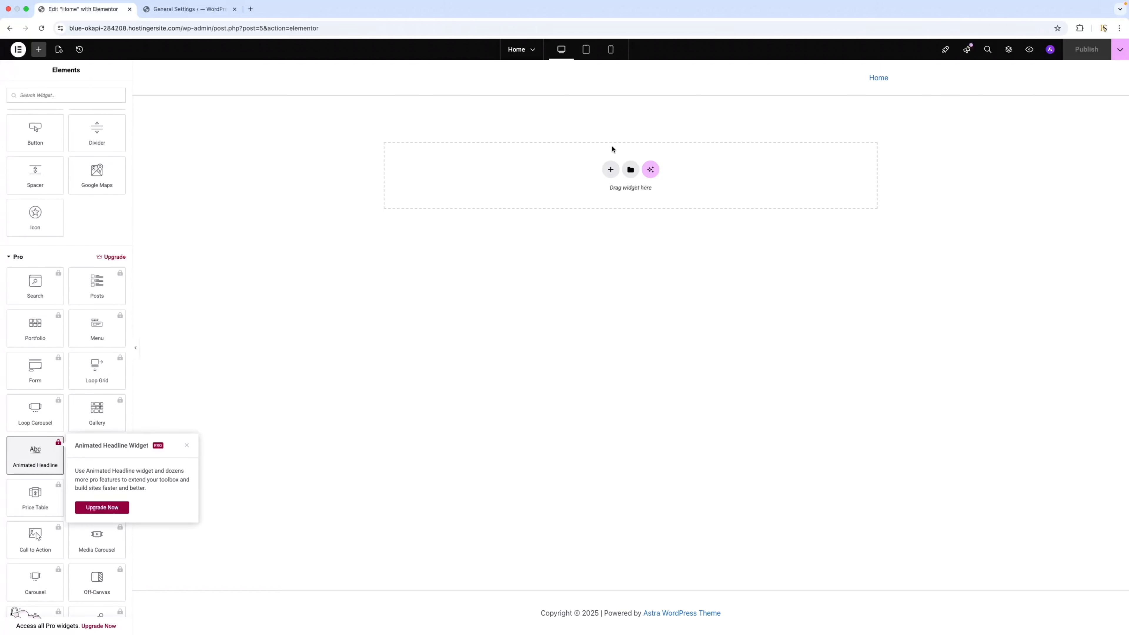
# Add a Heading widget to the empty Home page and return to the widget list.
pyautogui.scroll(8, 106, 301)
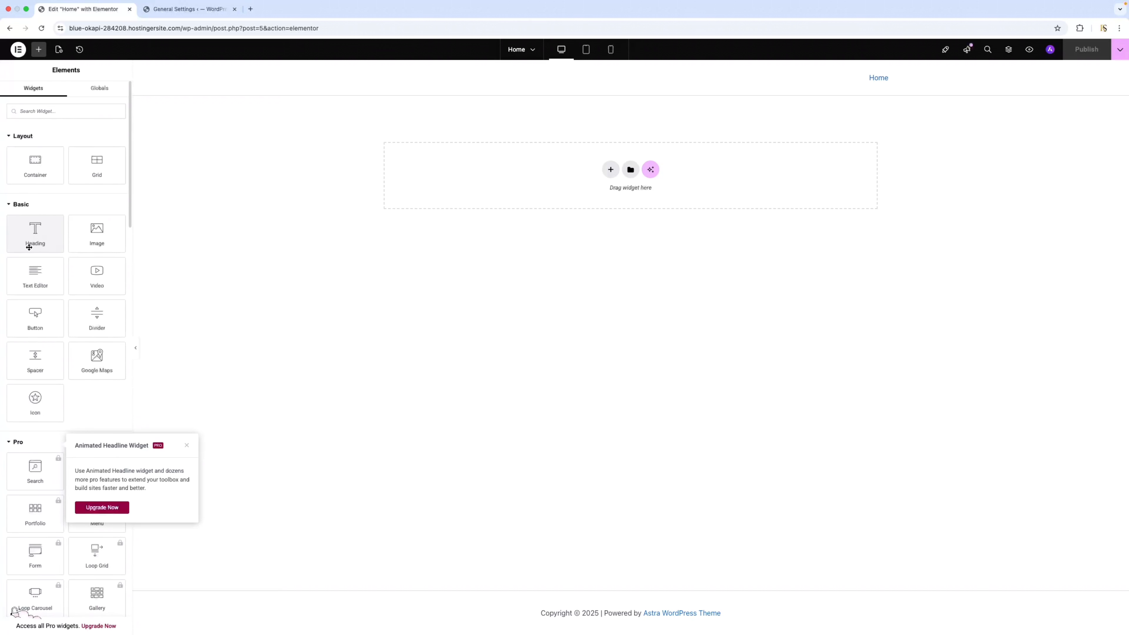
pyautogui.moveTo(32, 240); pyautogui.dragTo(612, 175)
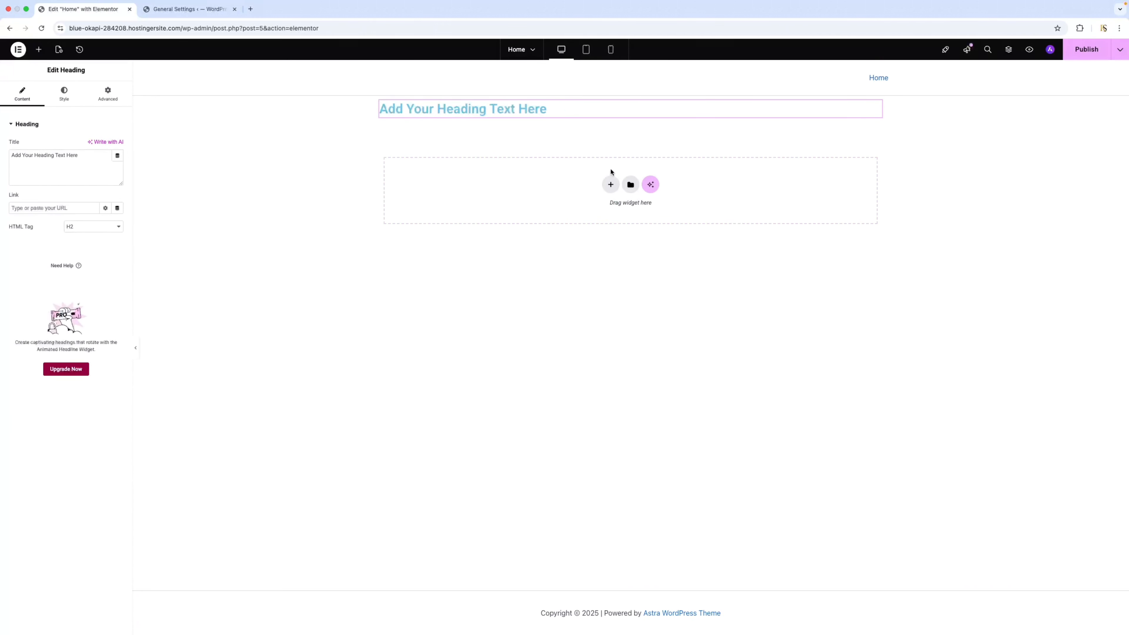
pyautogui.click(541, 111)
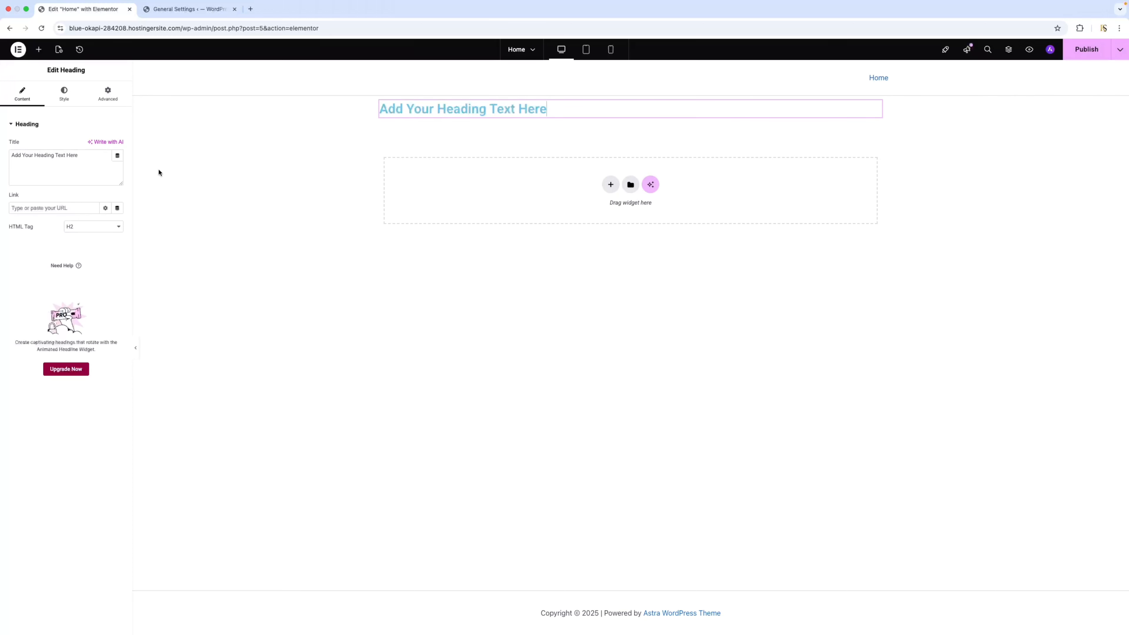
pyautogui.click(39, 50)
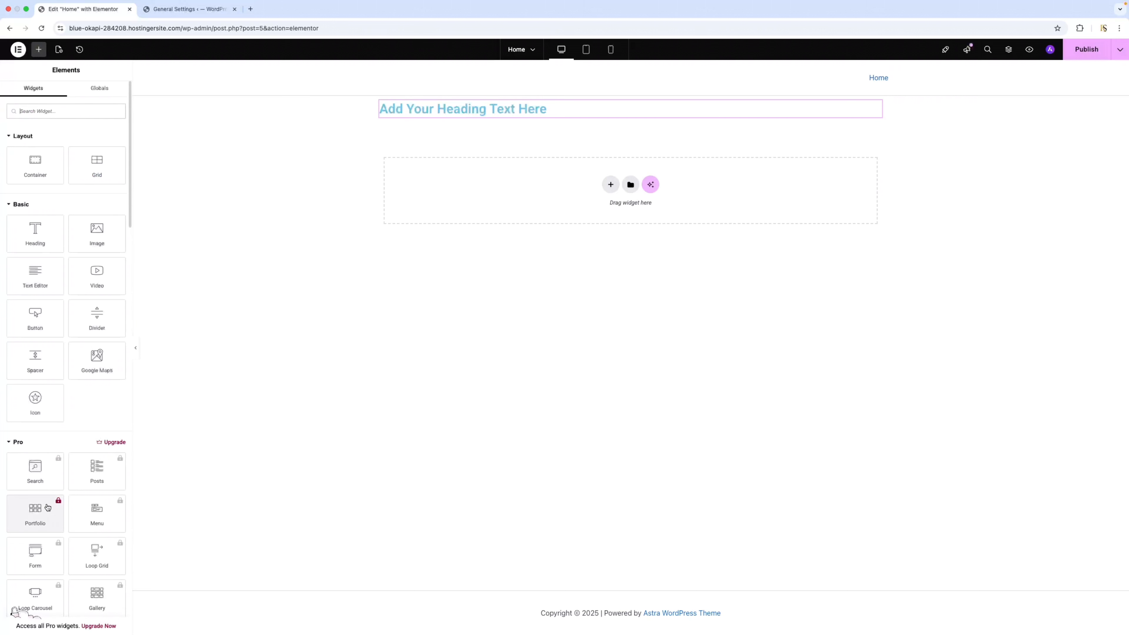
pyautogui.scroll(-1, 80, 507)
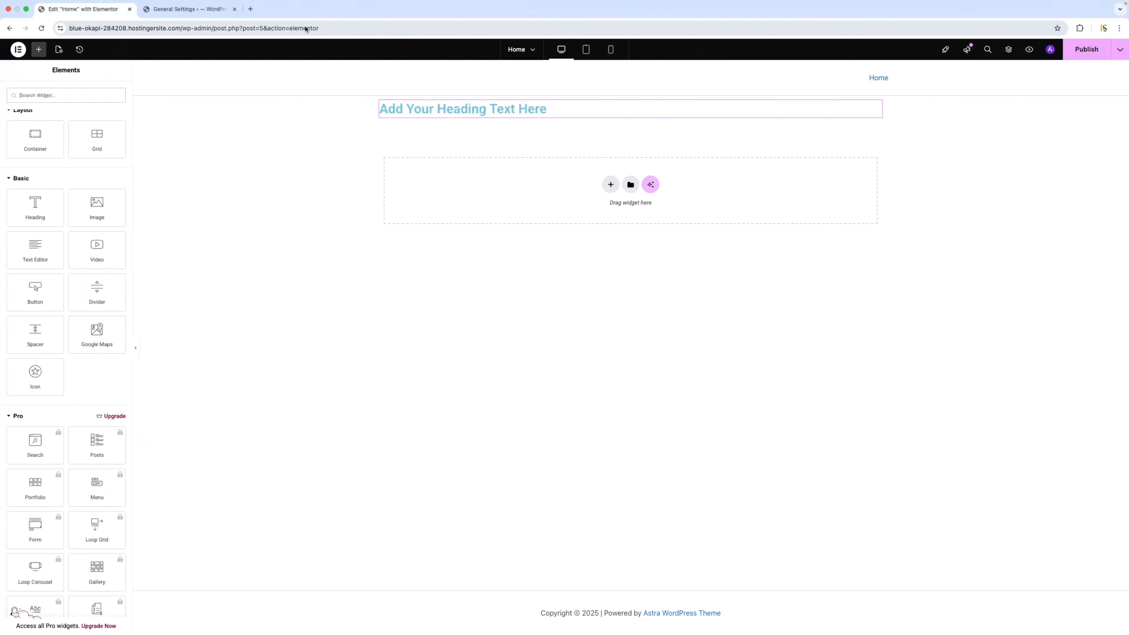
# Search Google for "pro elements" in a new browser tab and open the proelements.org site.
pyautogui.click(251, 9)
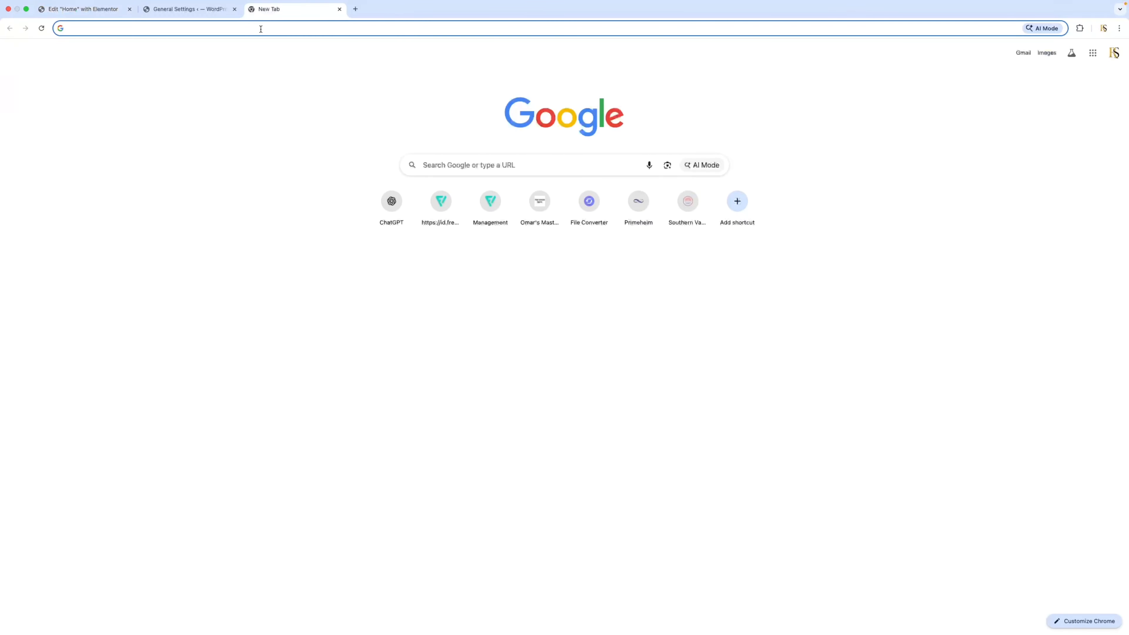
pyautogui.write('pro e')
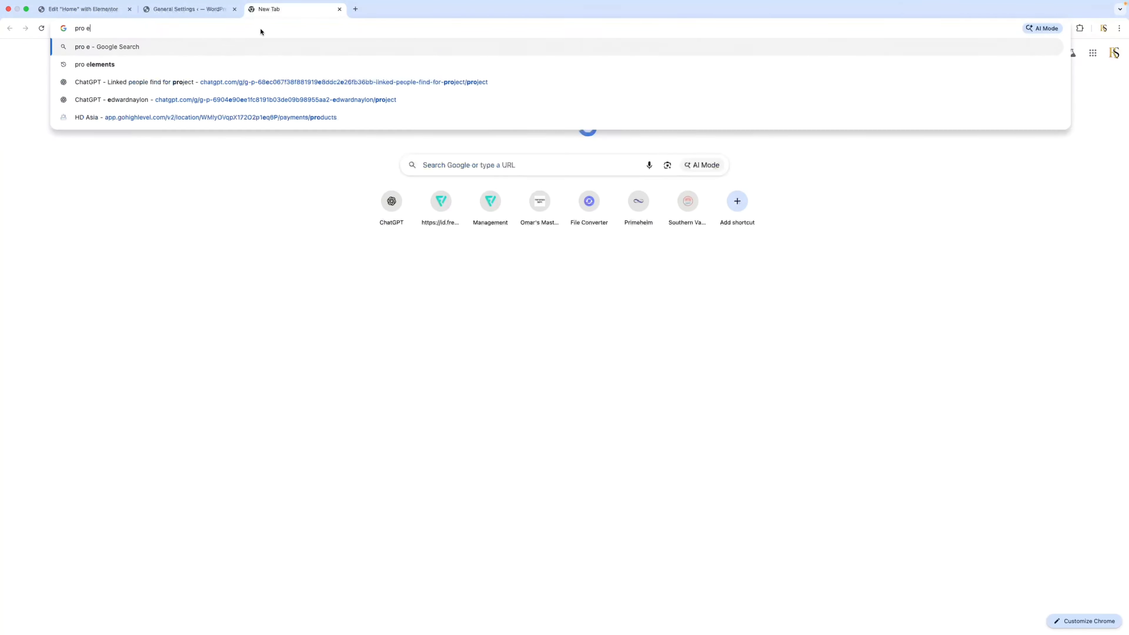
pyautogui.press('Down')
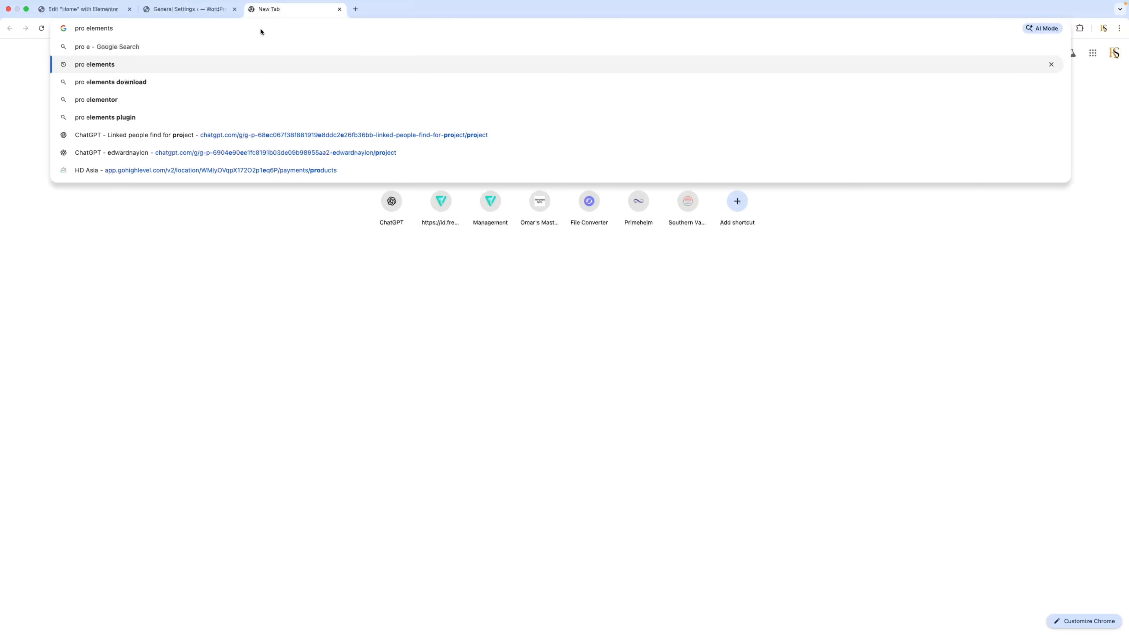
pyautogui.press('Return')
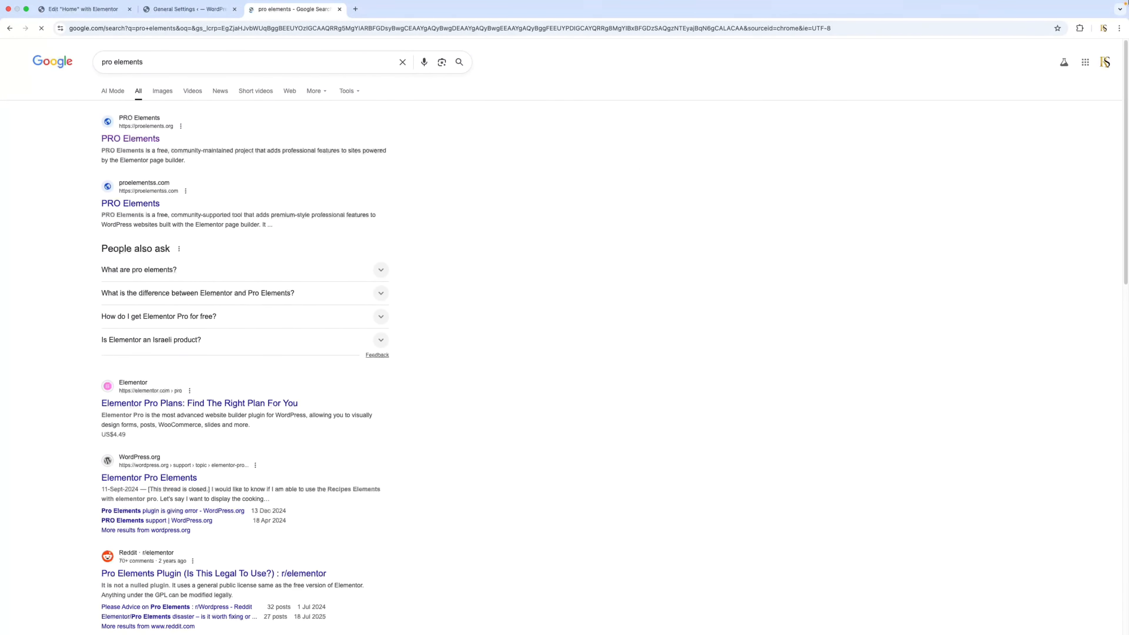
pyautogui.click(139, 142)
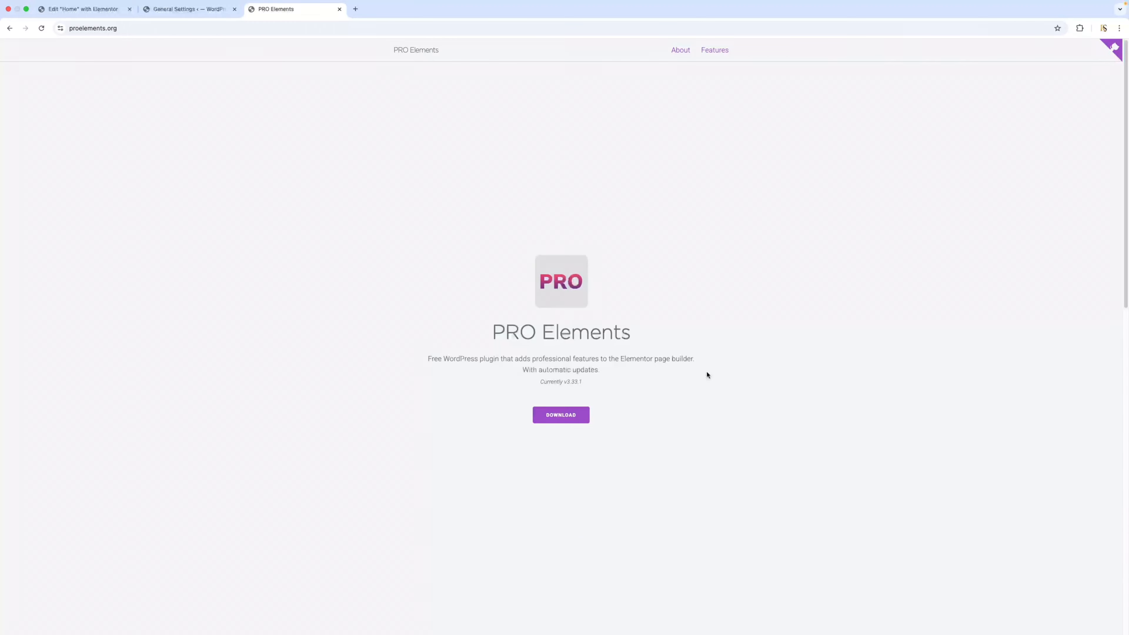
# Download the PRO Elements plugin zip and review the site's About and What is included sections.
pyautogui.scroll(-3, 662, 383)
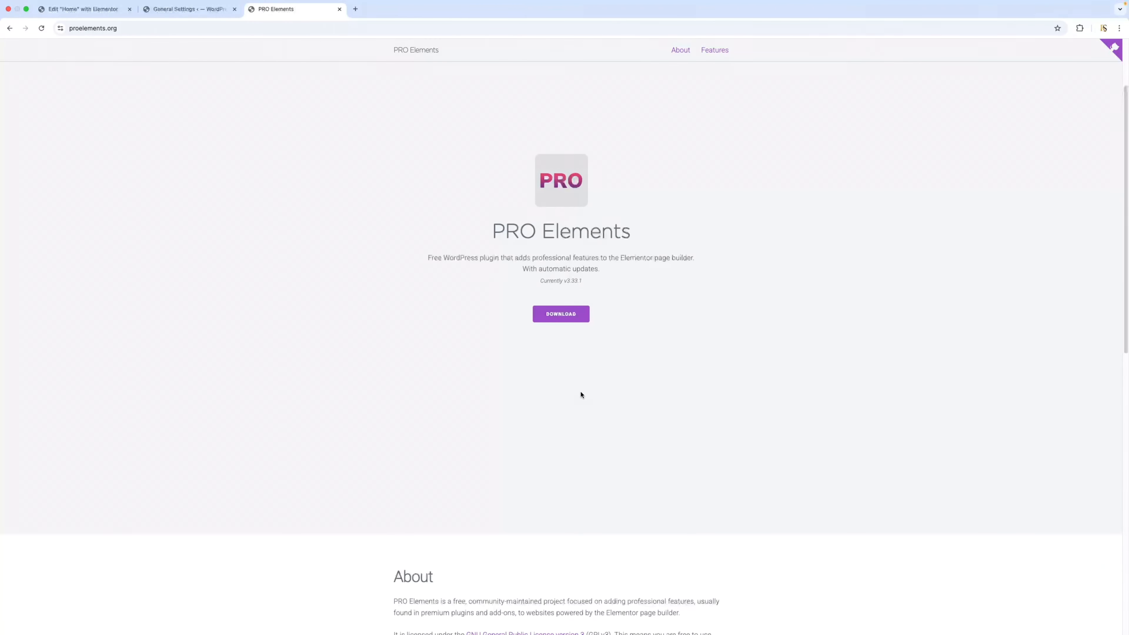
pyautogui.click(566, 321)
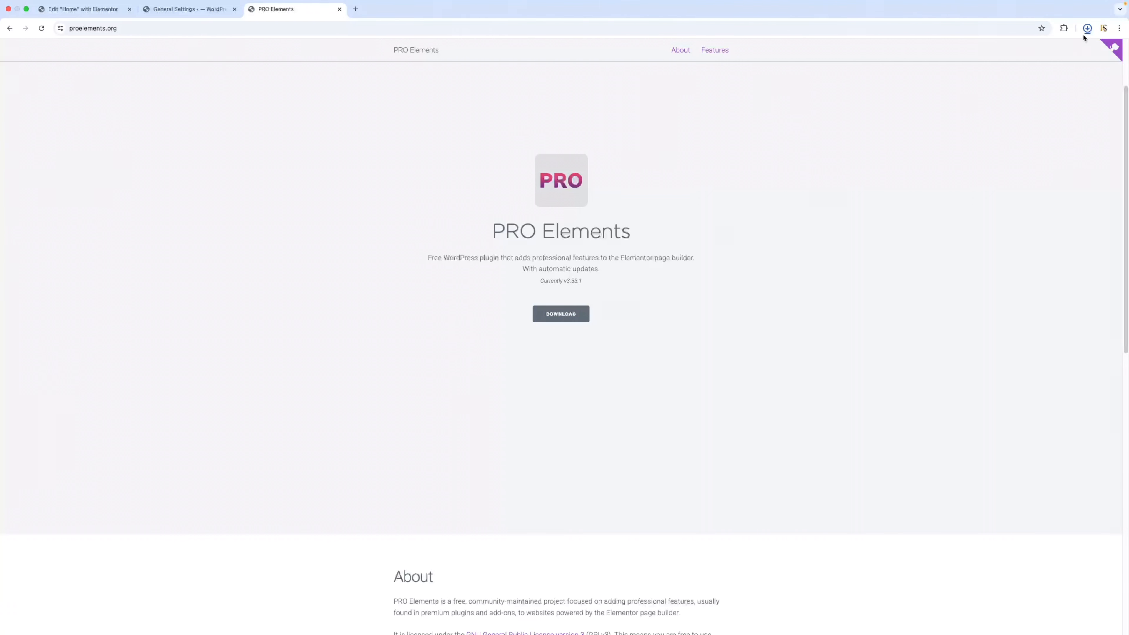
pyautogui.scroll(-5, 544, 443)
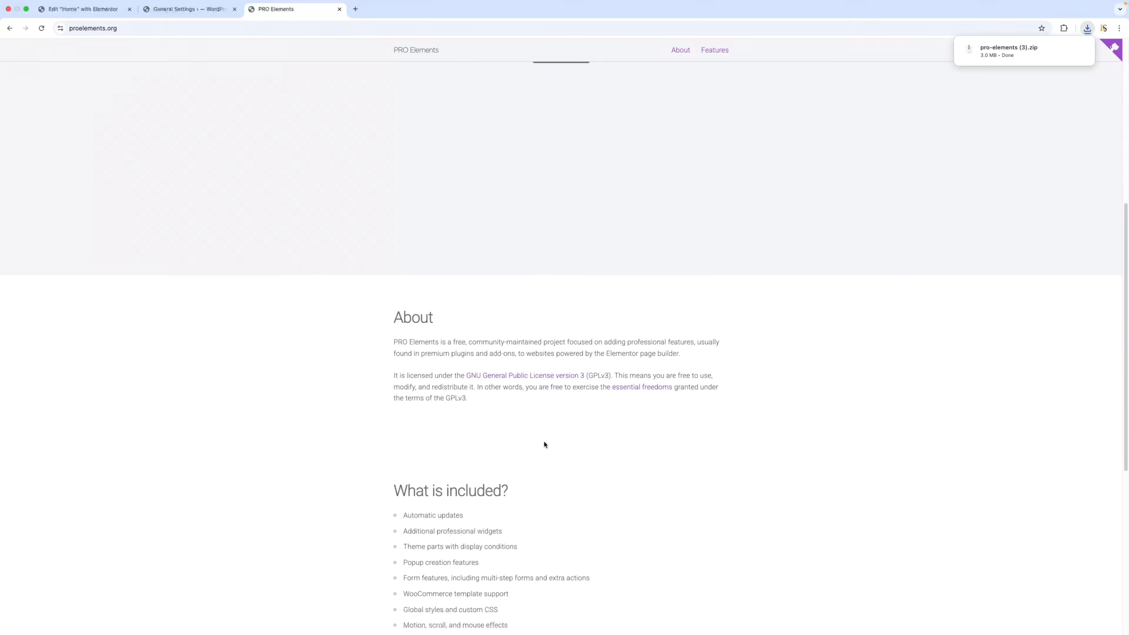
pyautogui.scroll(-1, 547, 444)
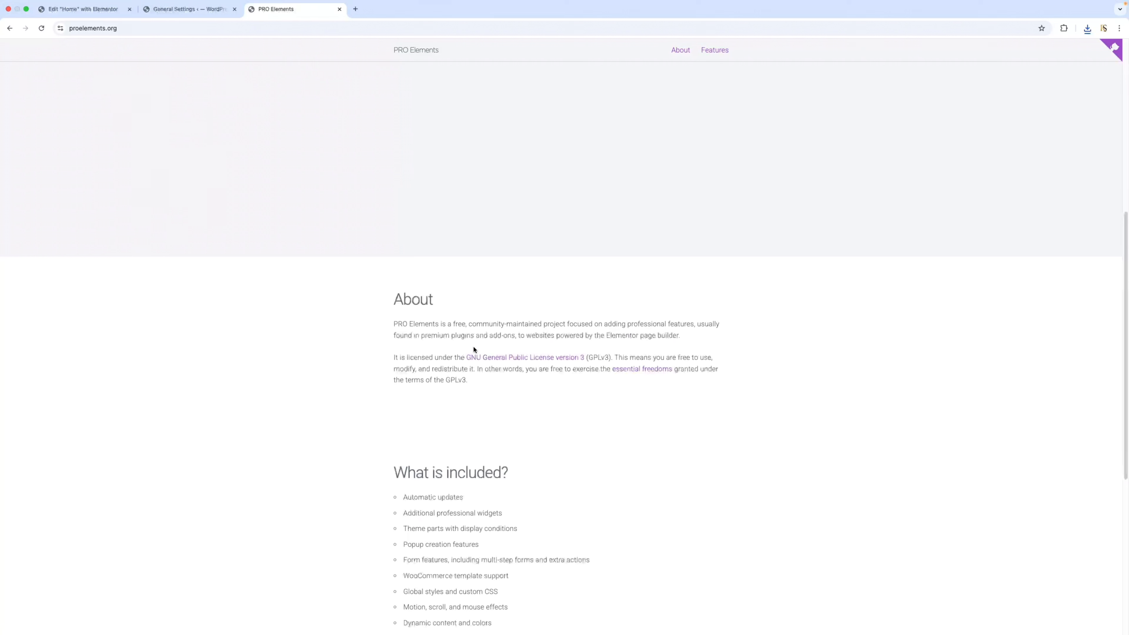
pyautogui.scroll(-3, 473, 492)
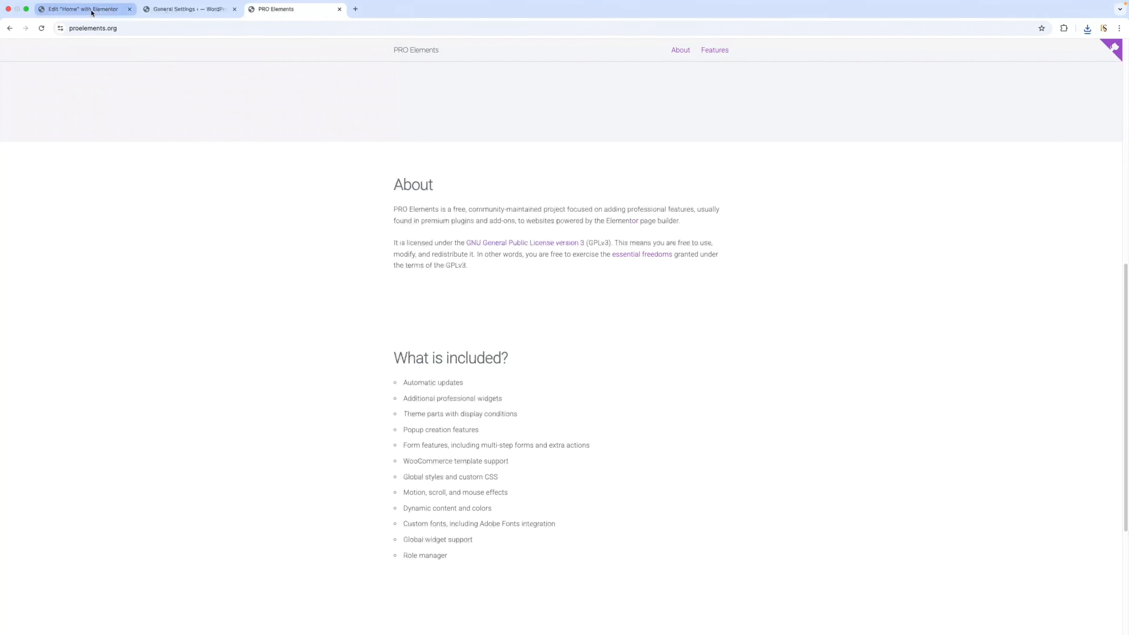
# Switch to the WordPress admin tab and open the list of installed plugins.
pyautogui.click(75, 11)
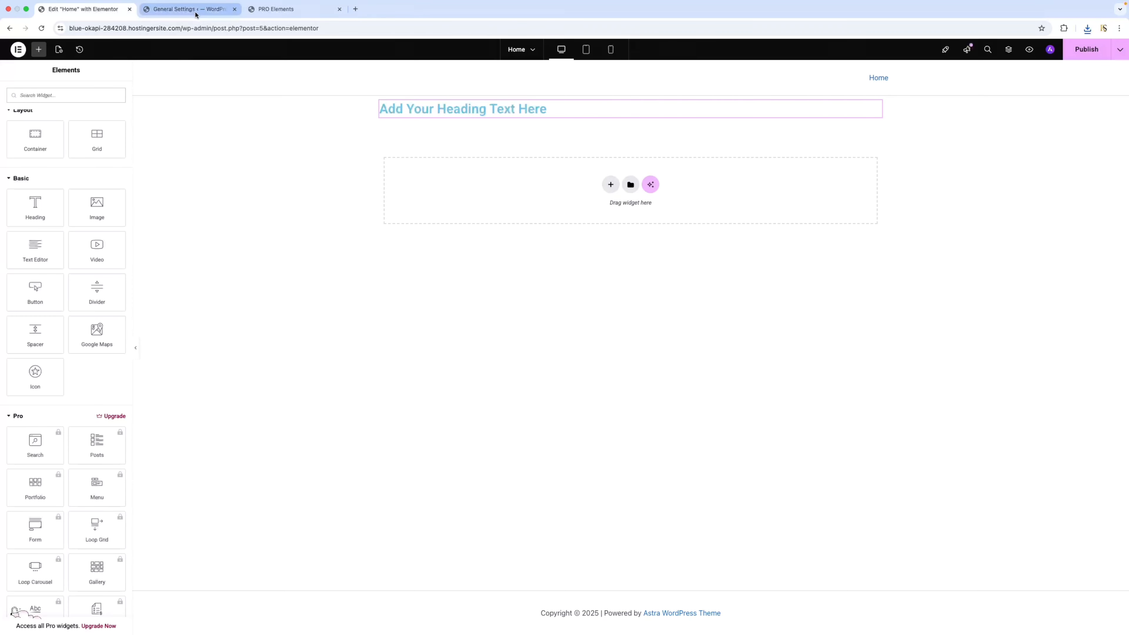
pyautogui.click(208, 13)
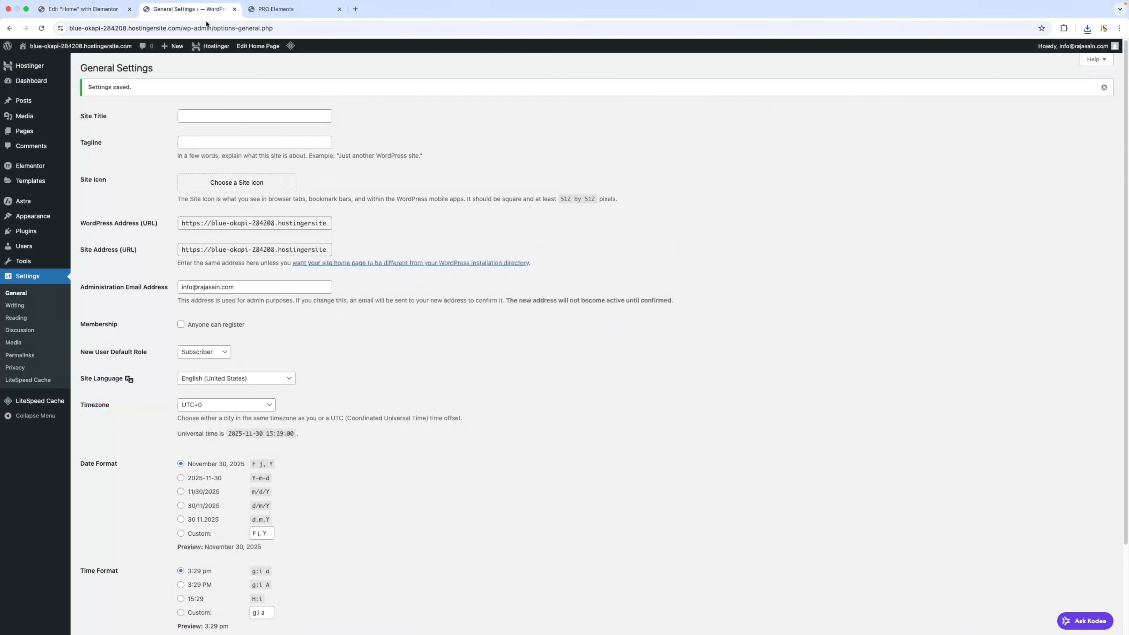
pyautogui.click(40, 87)
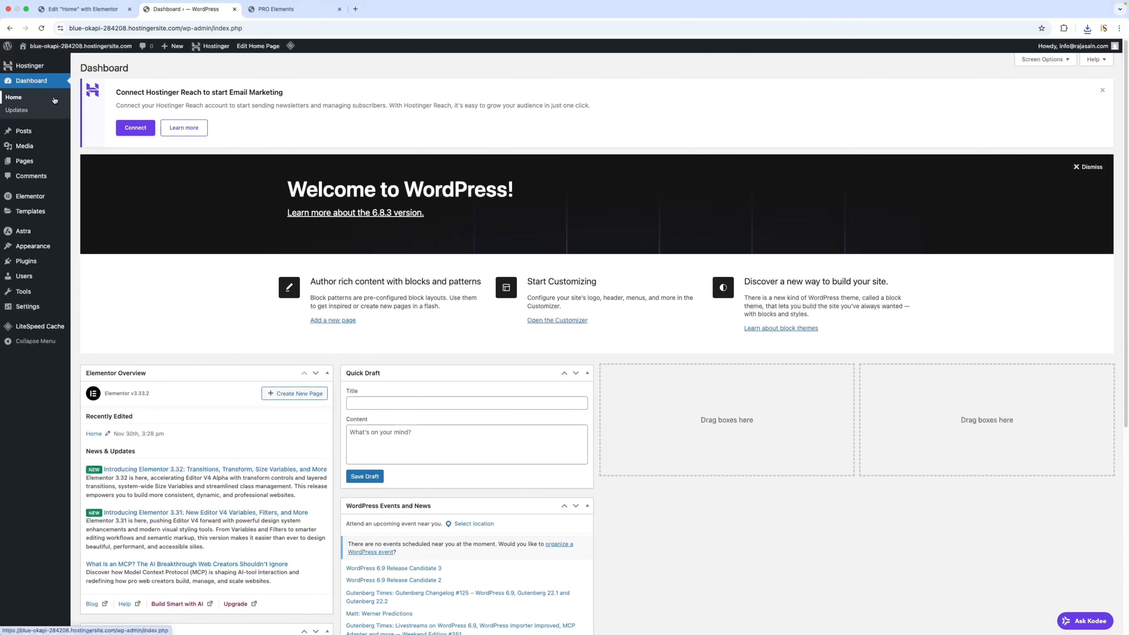
pyautogui.moveTo(35, 147)
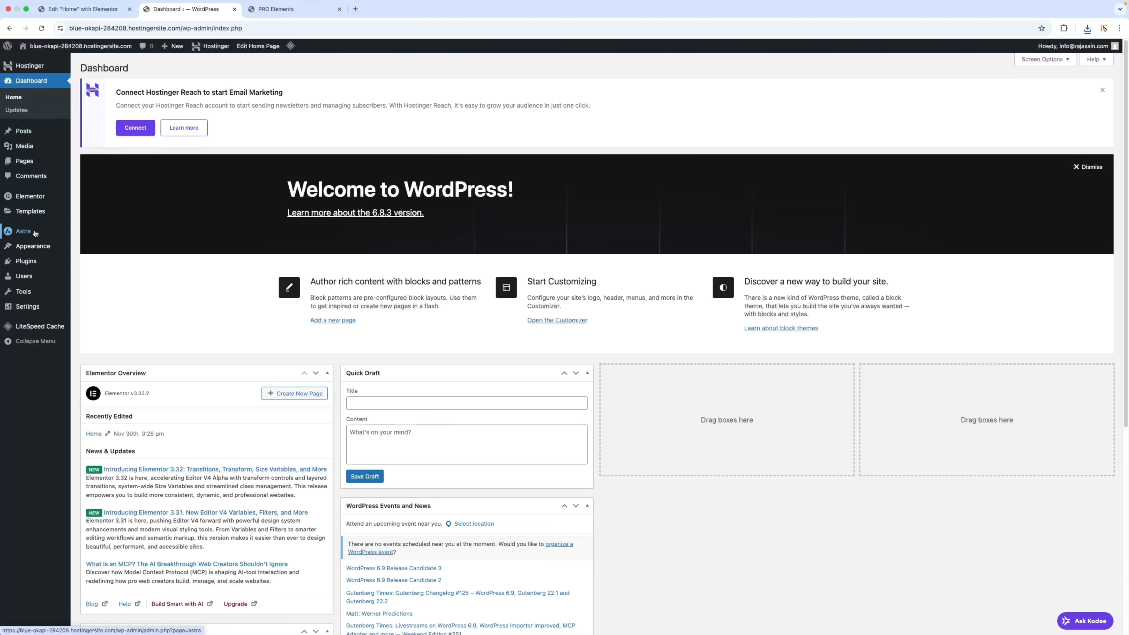
pyautogui.moveTo(32, 252)
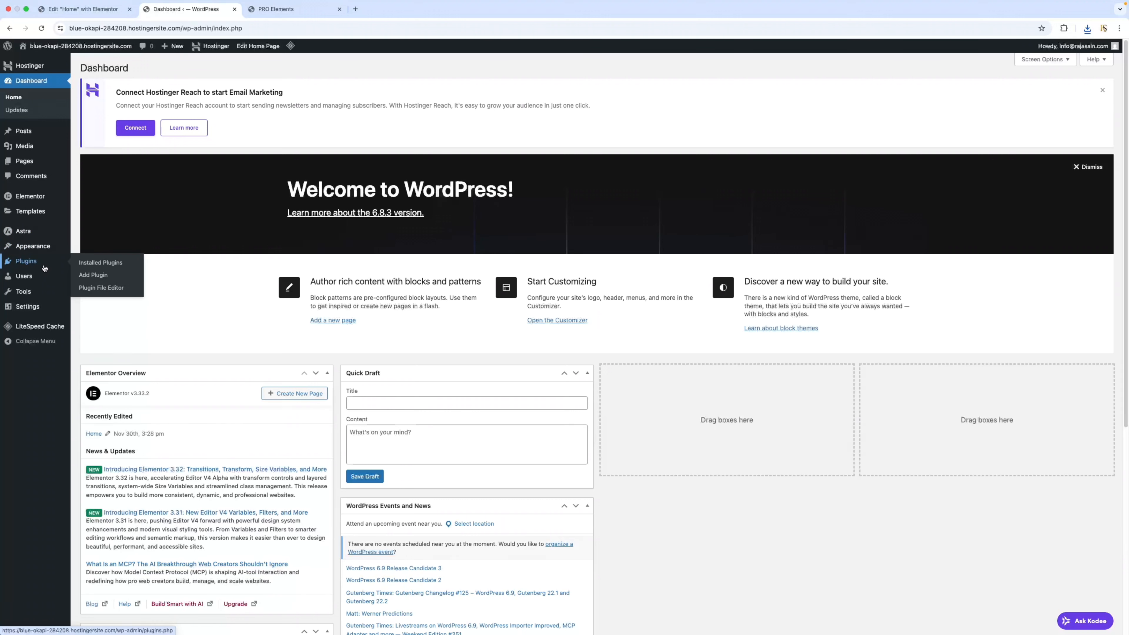
pyautogui.click(114, 267)
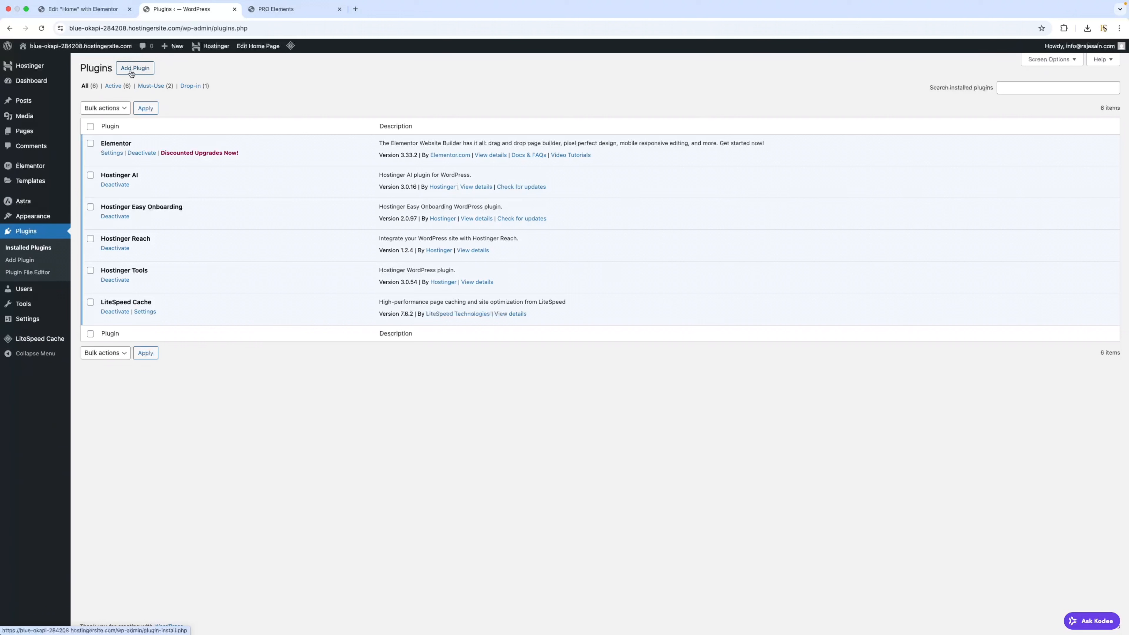
# Upload the downloaded pro-elements (3).zip as a new plugin, install it and activate it.
pyautogui.click(27, 263)
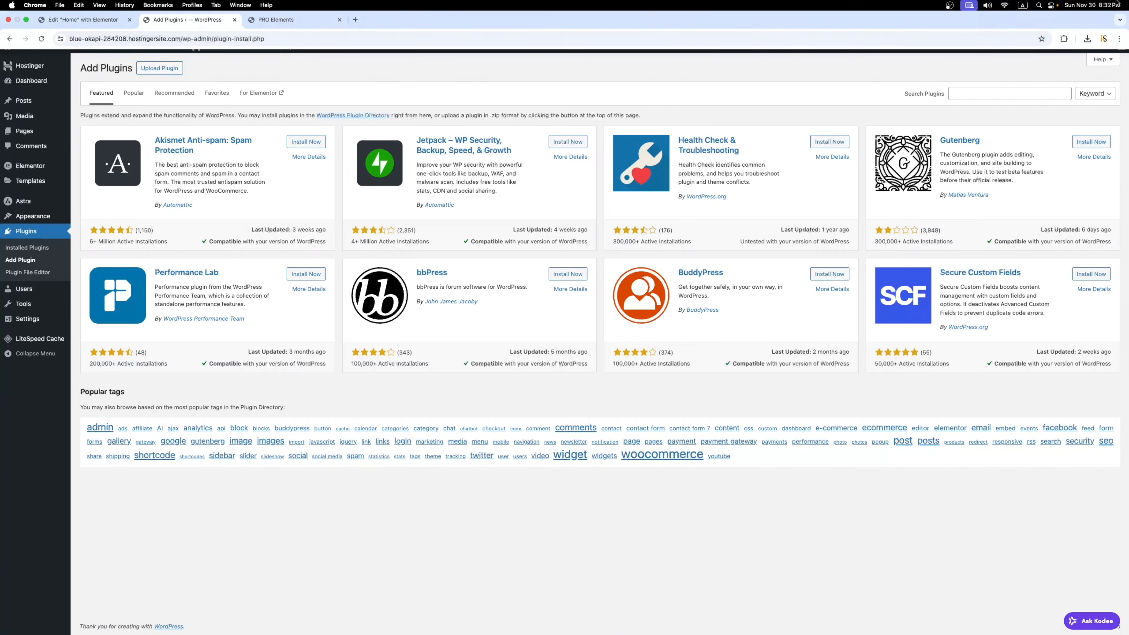
pyautogui.click(163, 72)
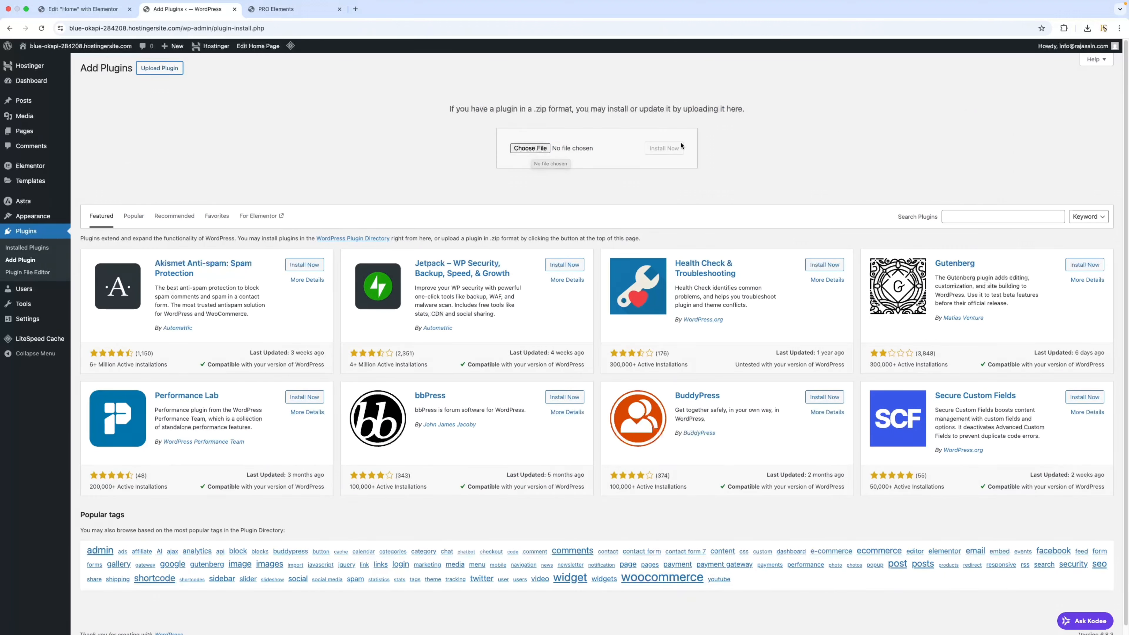
pyautogui.click(1088, 29)
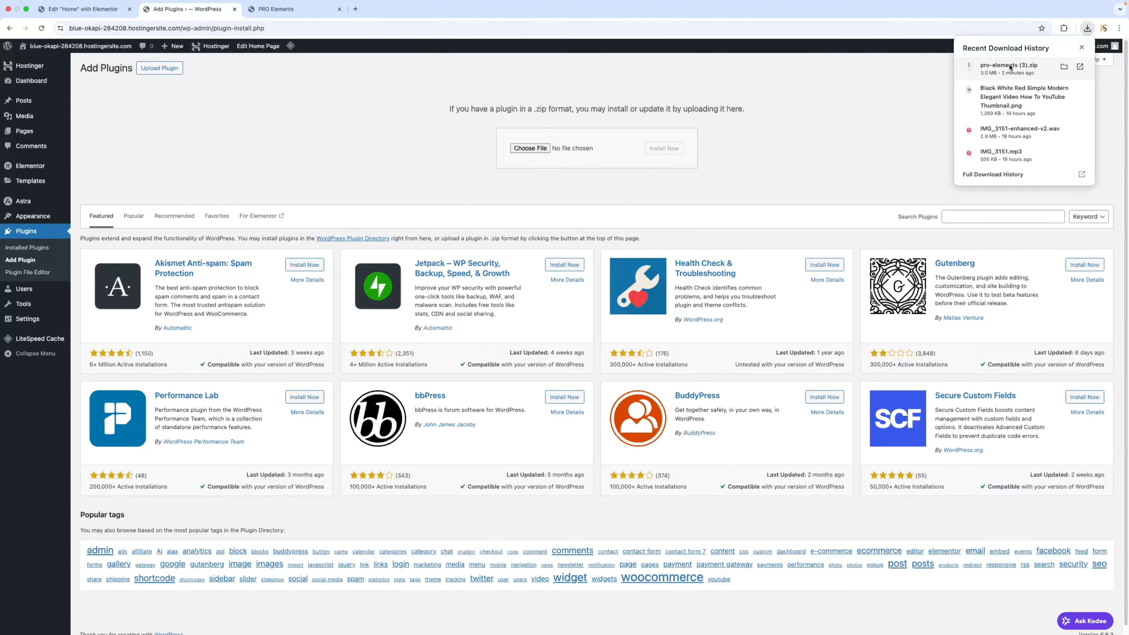
pyautogui.moveTo(1014, 69); pyautogui.dragTo(527, 152)
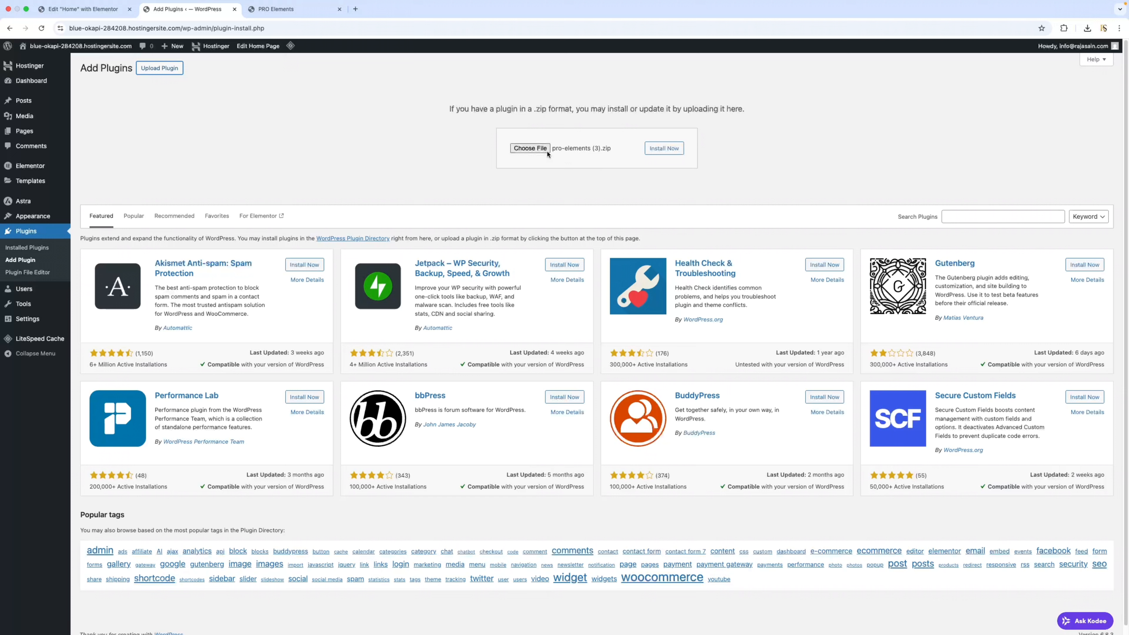
pyautogui.click(666, 155)
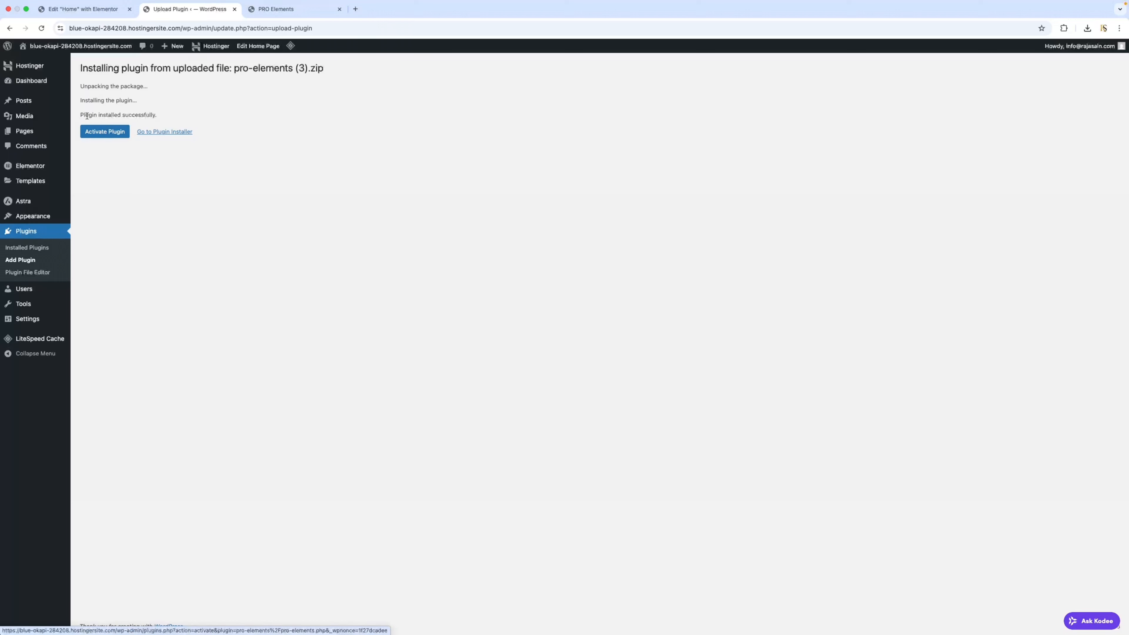
pyautogui.click(113, 134)
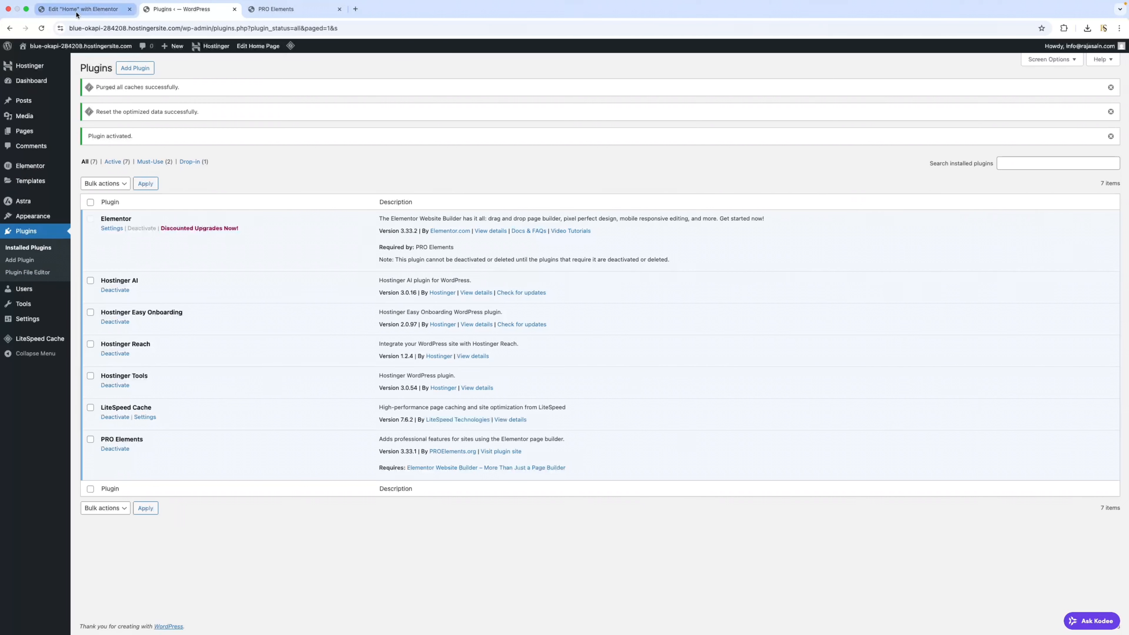
# Check the open PRO Elements and Plugins tabs and return to the Home page's Elementor editor.
pyautogui.click(89, 15)
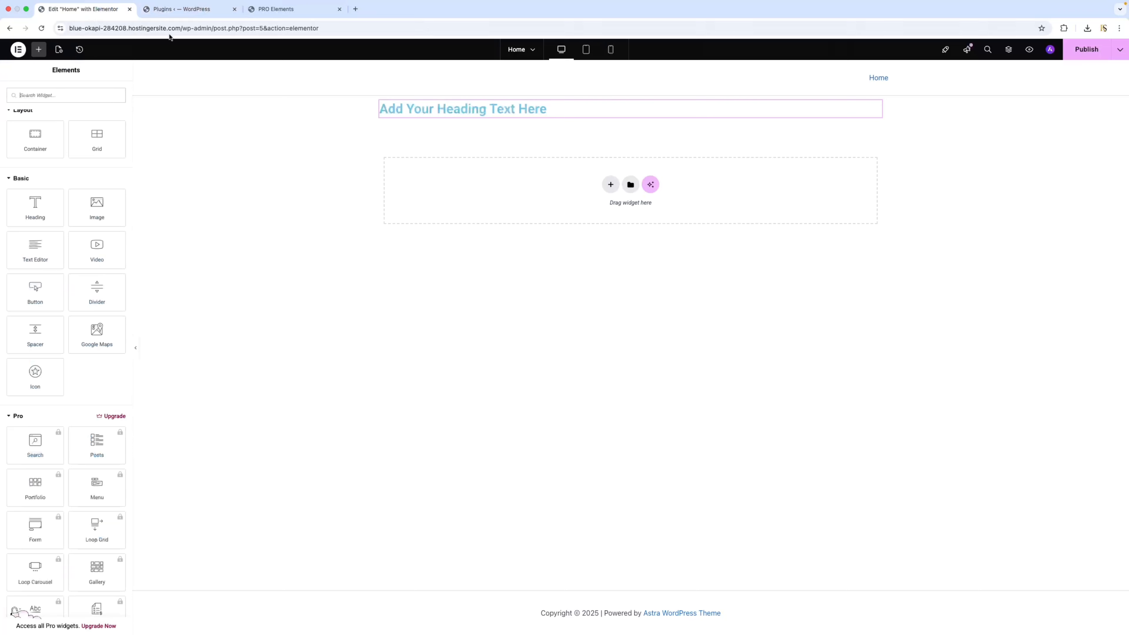
pyautogui.click(275, 10)
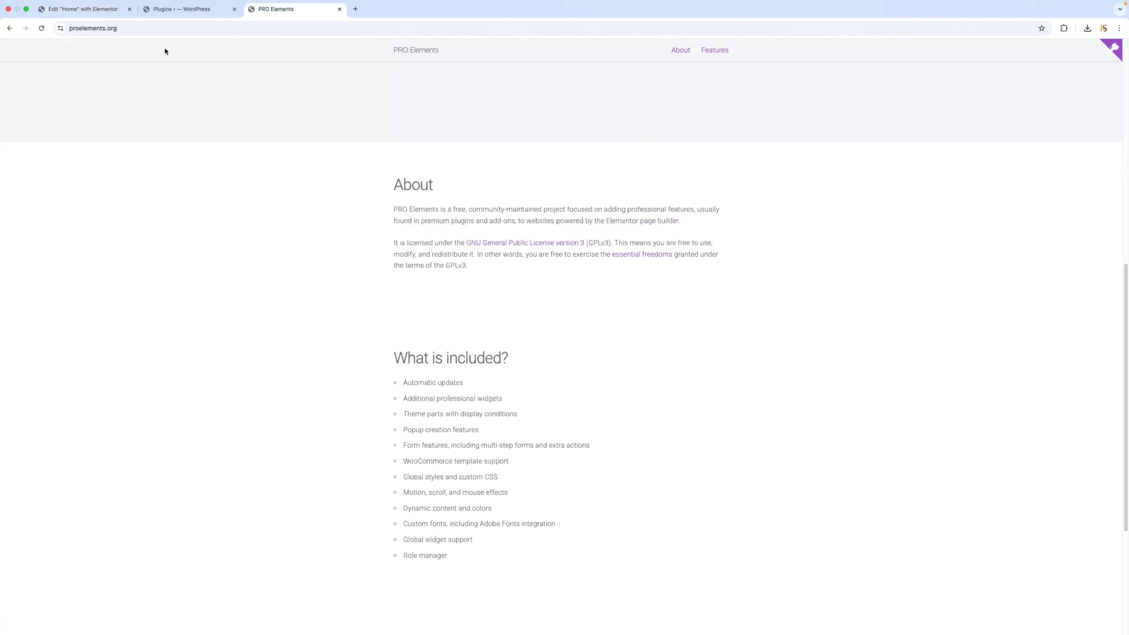
pyautogui.click(171, 10)
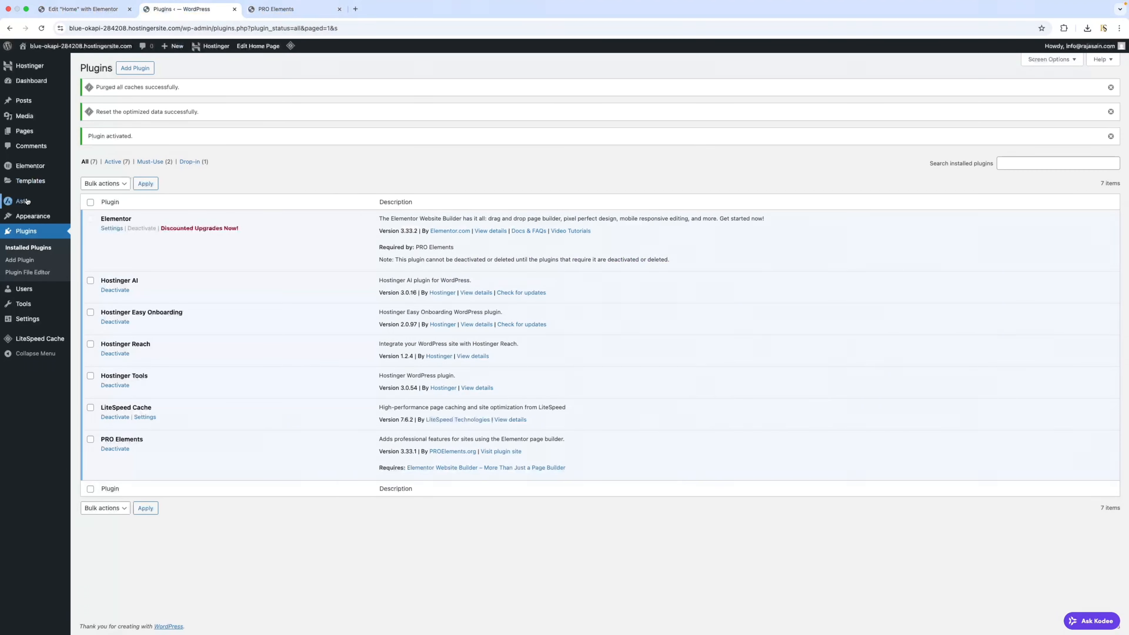
pyautogui.click(84, 9)
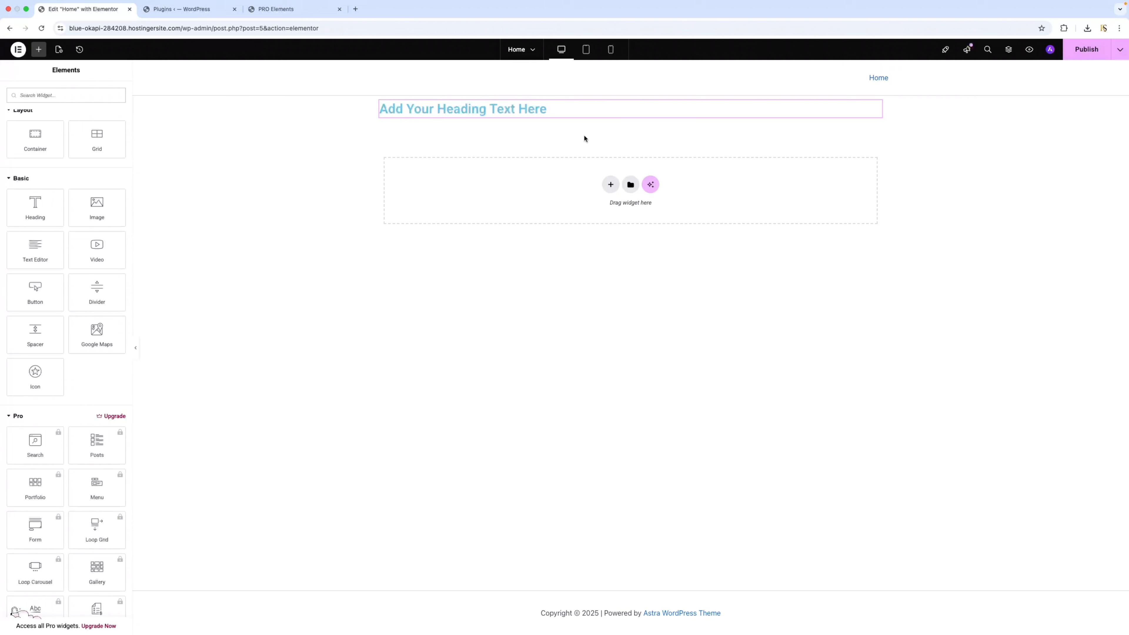
# Publish the Home page, reload the Elementor editor and look through the unlocked Pro widgets.
pyautogui.click(1088, 52)
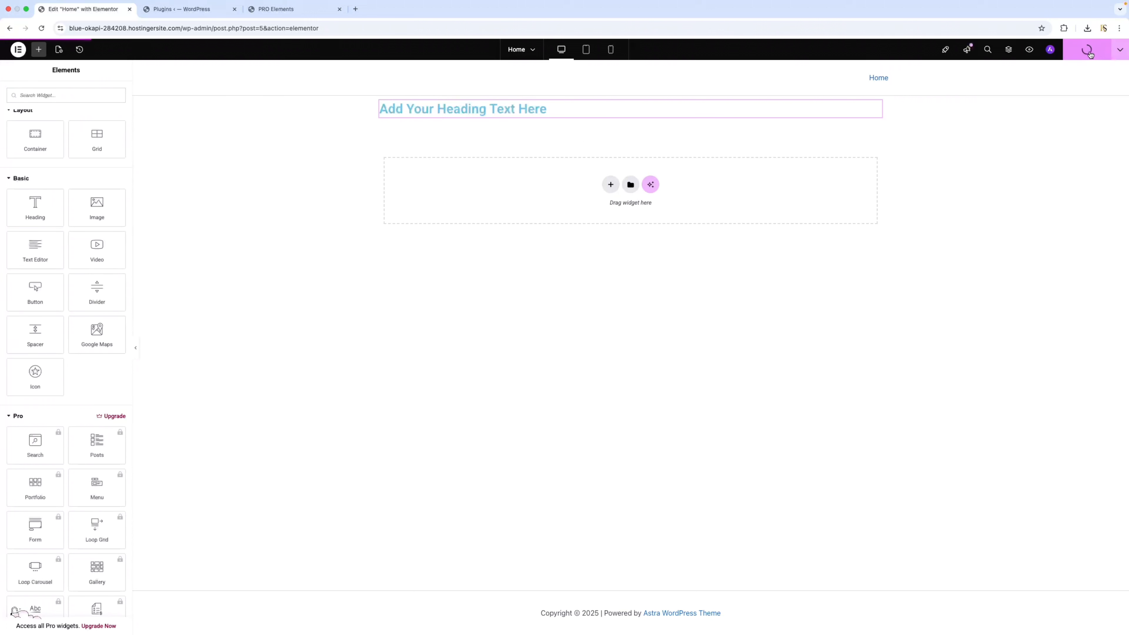
pyautogui.click(42, 29)
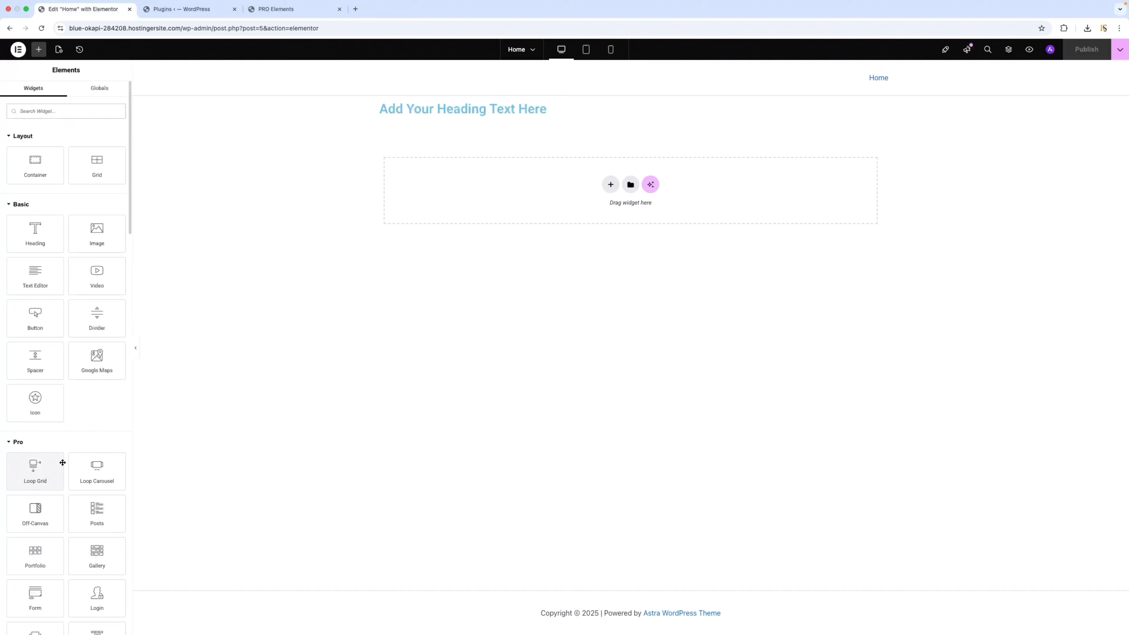
pyautogui.scroll(-3, 62, 462)
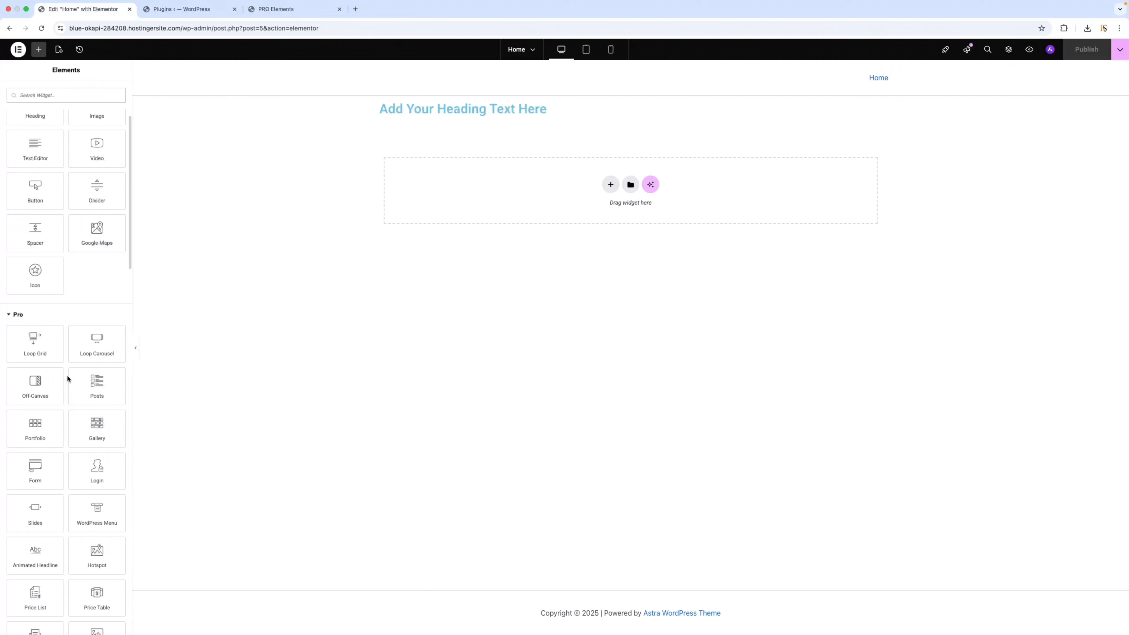
pyautogui.scroll(-3, 69, 373)
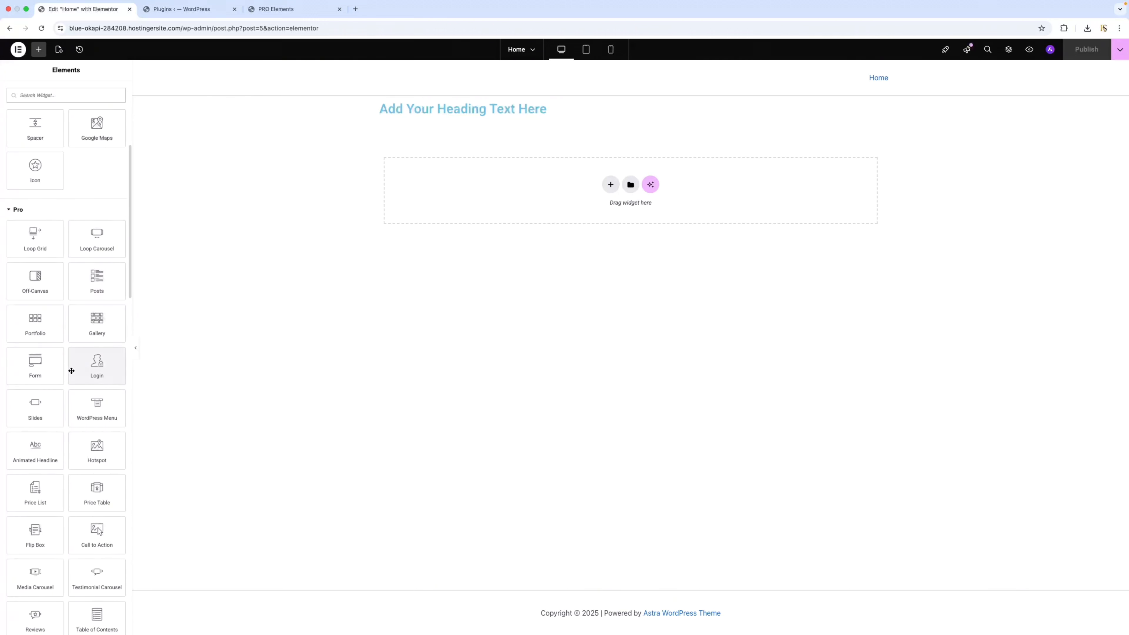
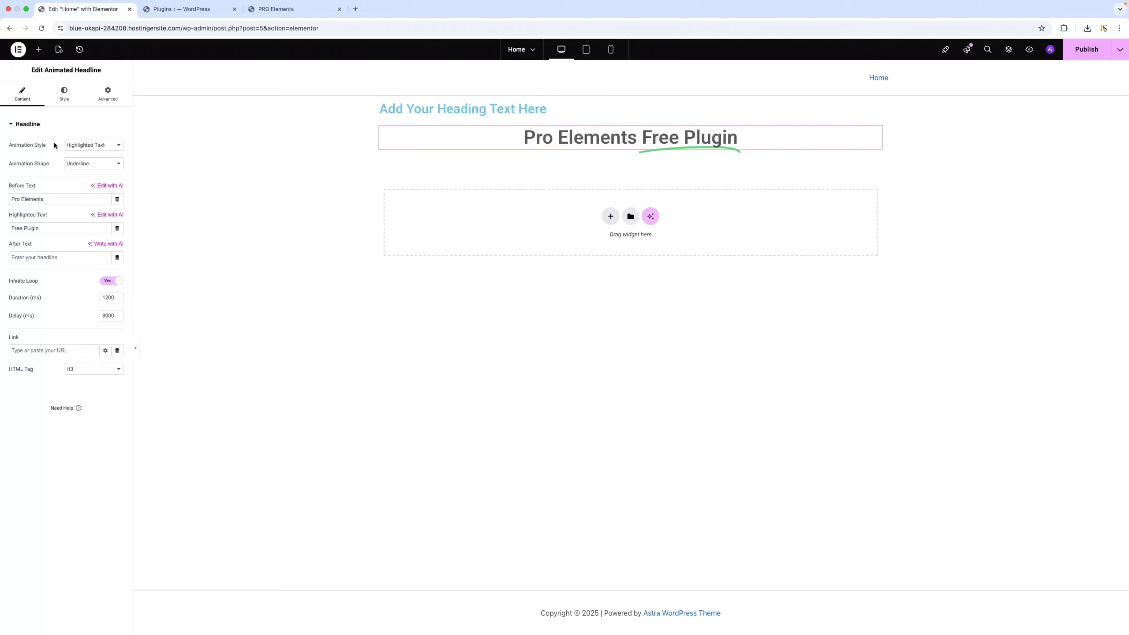
# Set the animated headline's main text color to black with a custom color.
pyautogui.click(62, 102)
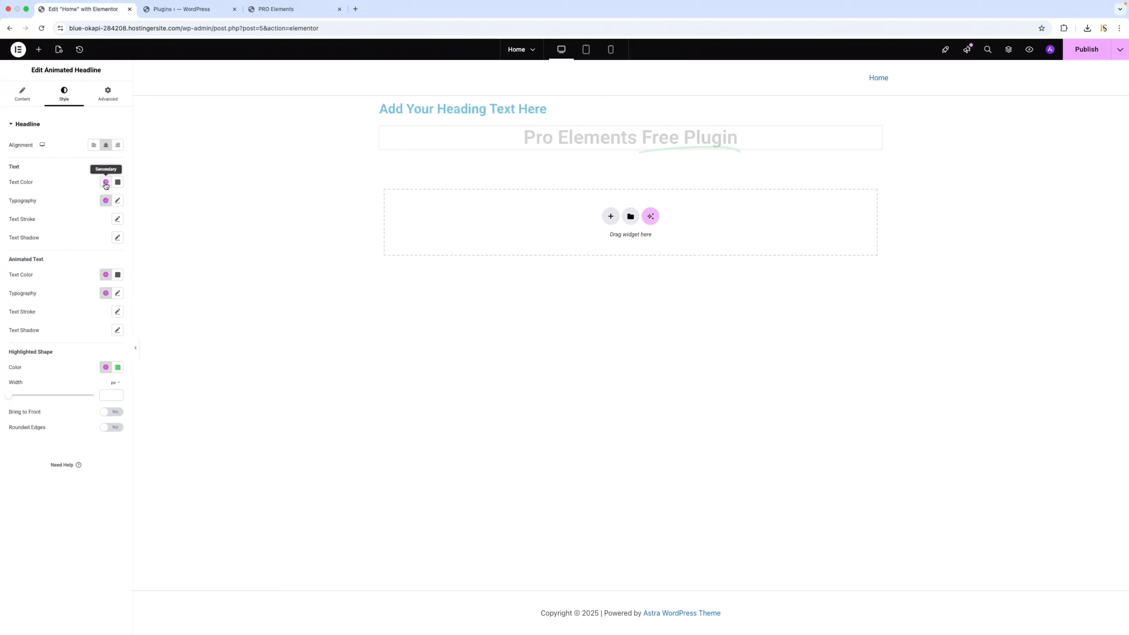
pyautogui.click(105, 182)
pyautogui.scroll(-3, 54, 329)
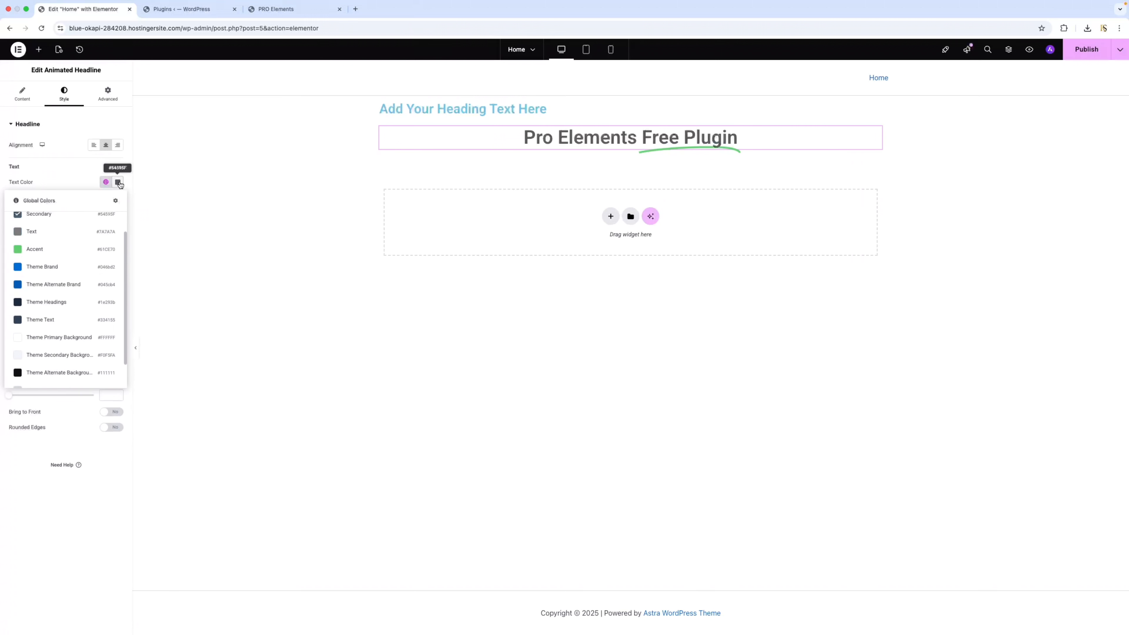
pyautogui.click(117, 182)
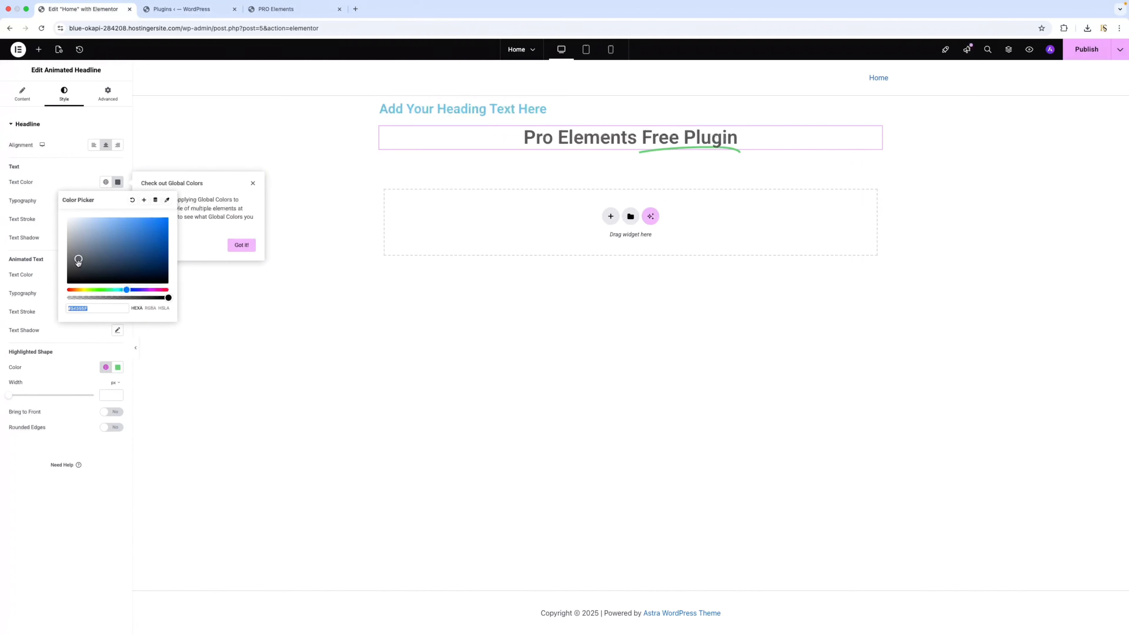
pyautogui.moveTo(82, 274); pyautogui.dragTo(59, 294)
pyautogui.click(59, 416)
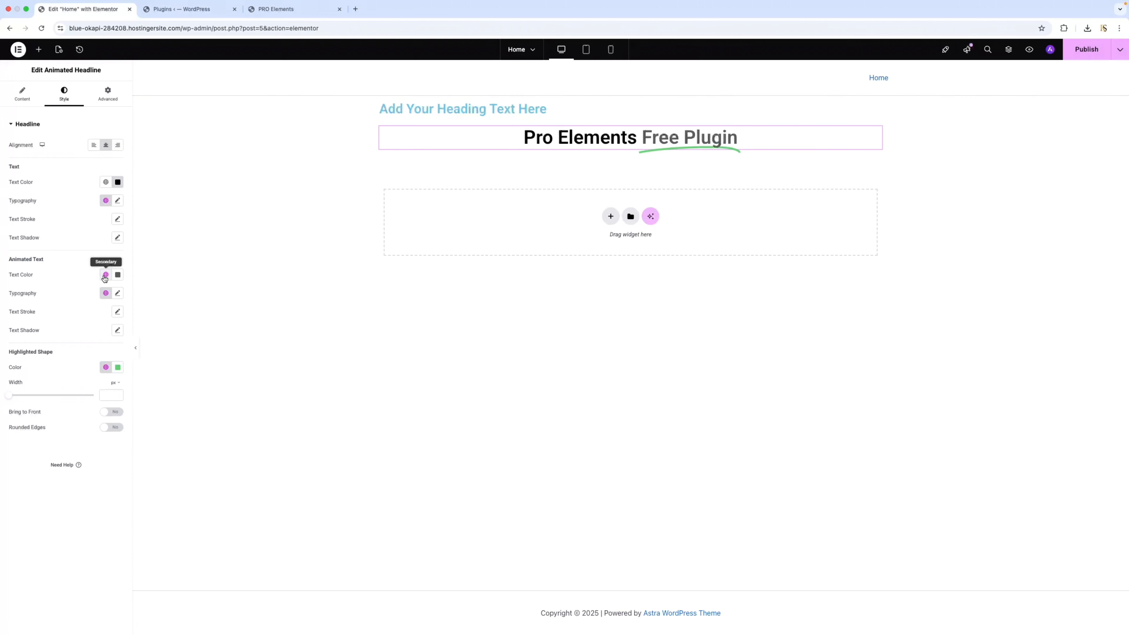
# Set the animated text "Free Plugin" to a dark blue global color and the headline's font size to 80 px.
pyautogui.click(104, 275)
pyautogui.click(42, 403)
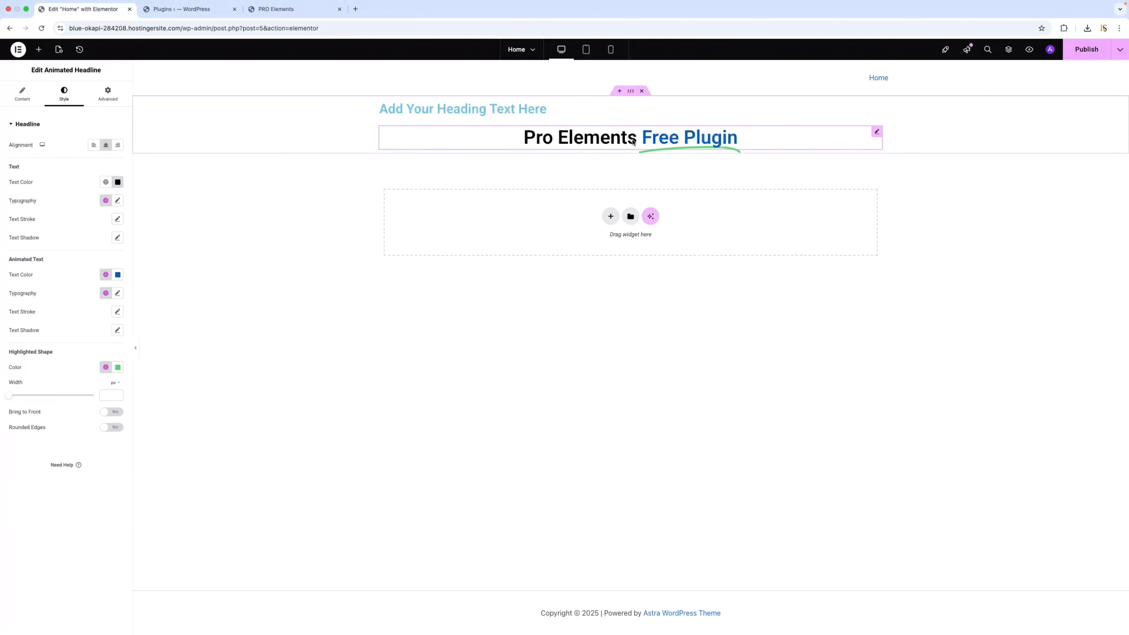
pyautogui.click(117, 201)
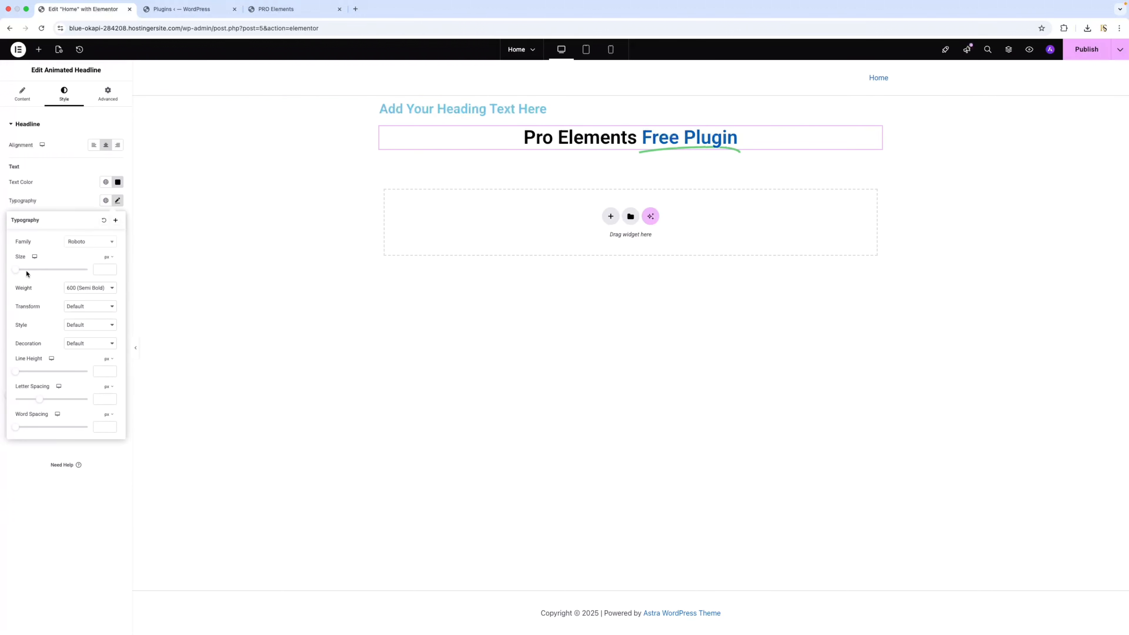
pyautogui.moveTo(18, 273); pyautogui.dragTo(44, 270)
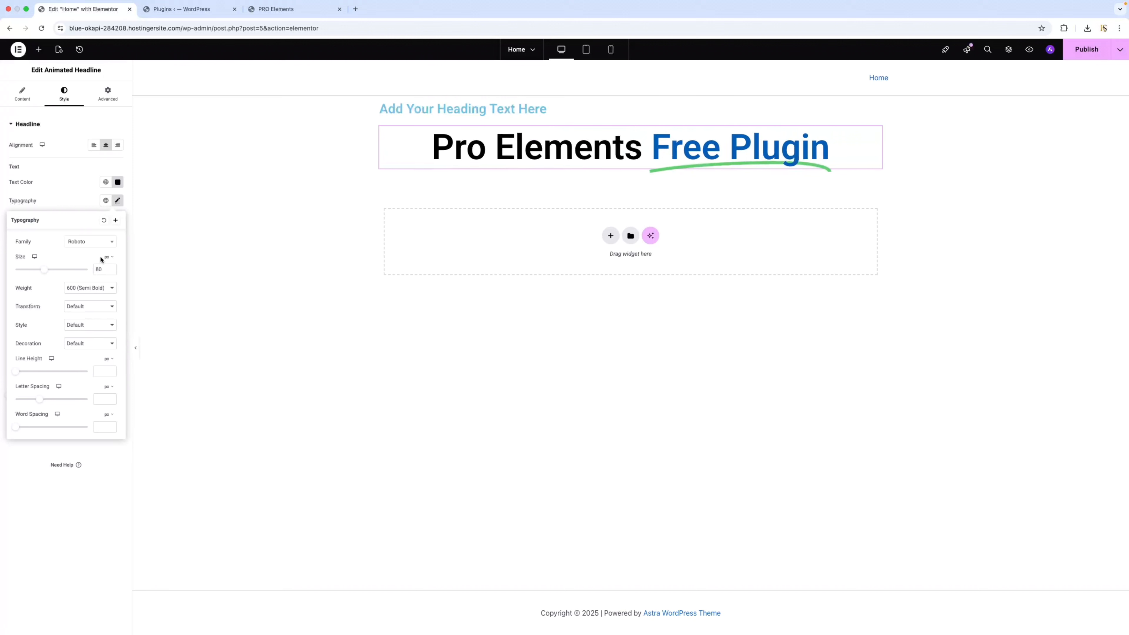
pyautogui.click(641, 91)
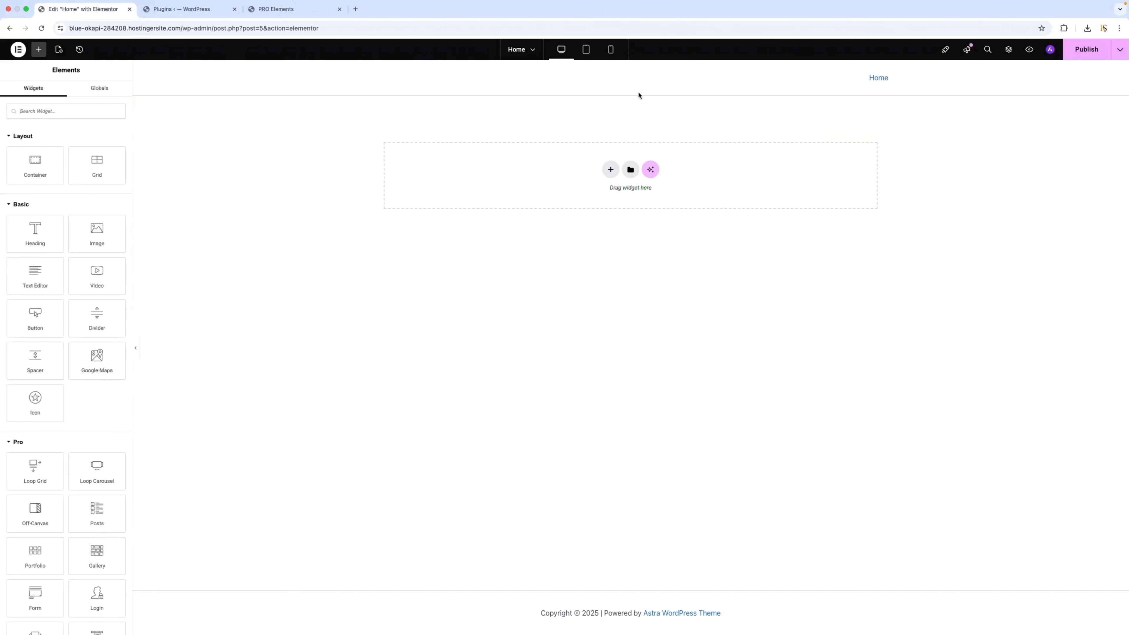
pyautogui.click(80, 48)
pyautogui.click(59, 139)
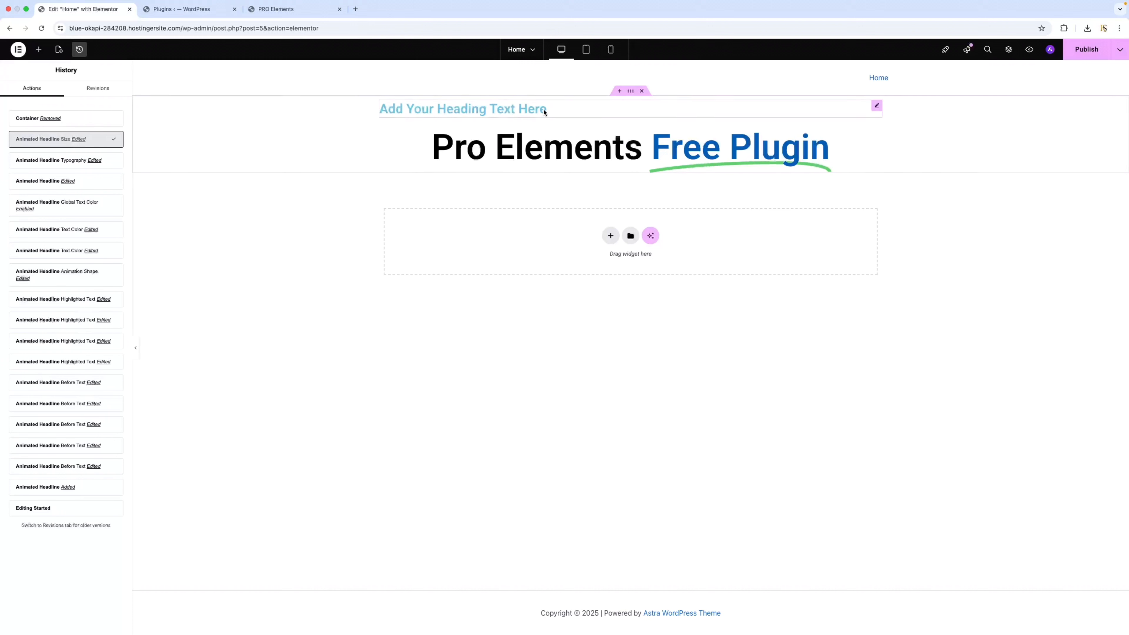
# Delete the "Add Your Heading Text Here" heading and preview the page without the editing controls.
pyautogui.rightClick(538, 113)
pyautogui.click(561, 307)
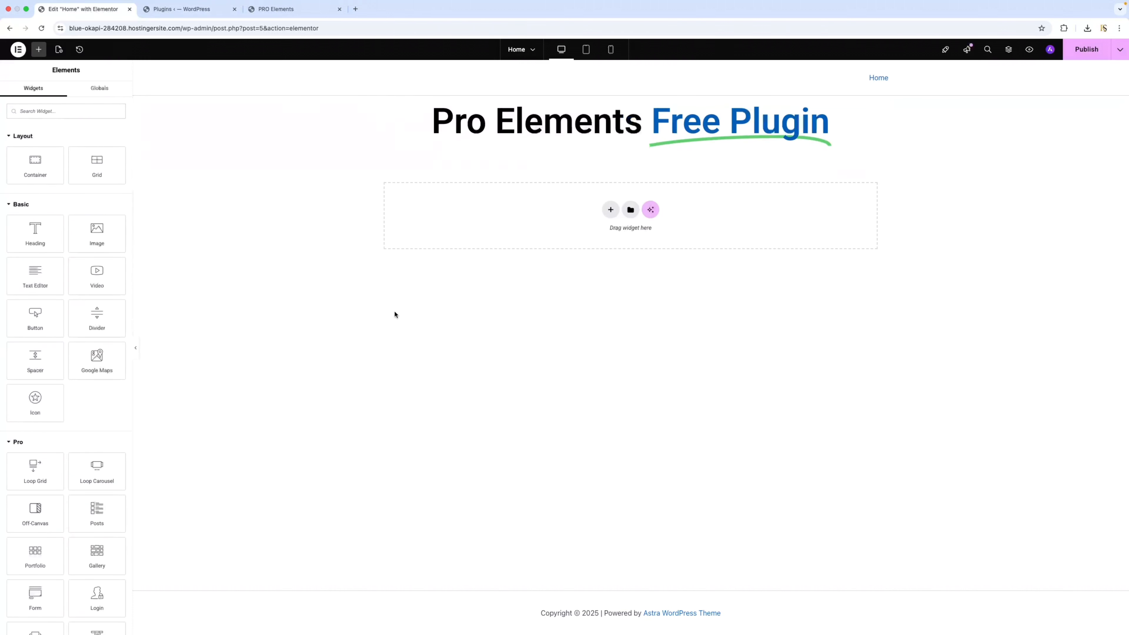
pyautogui.click(137, 349)
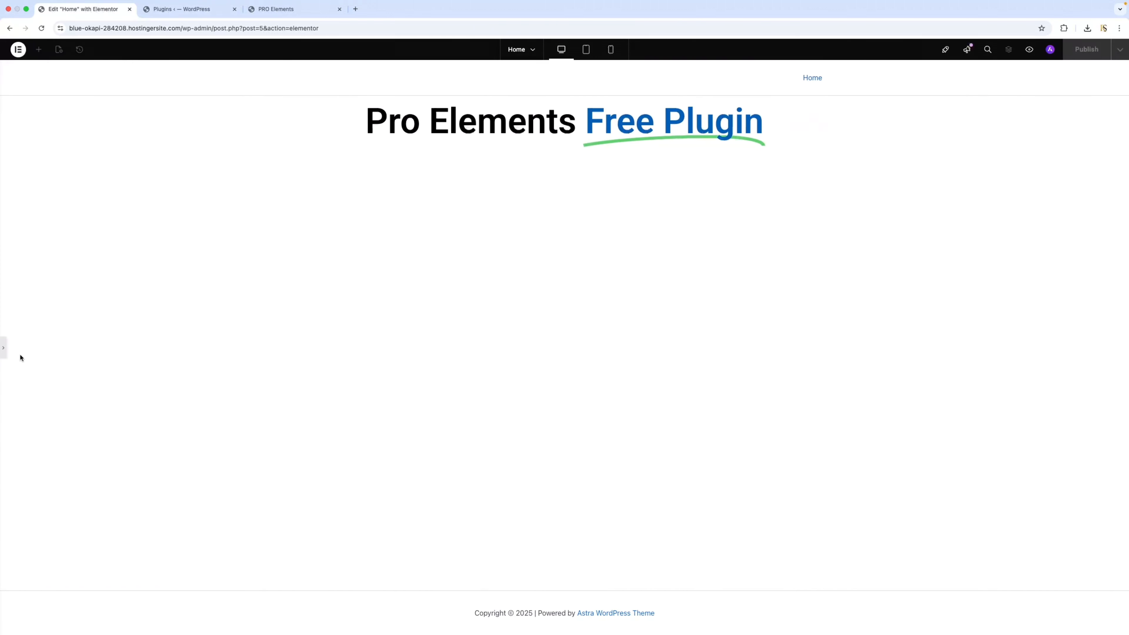
pyautogui.click(2, 352)
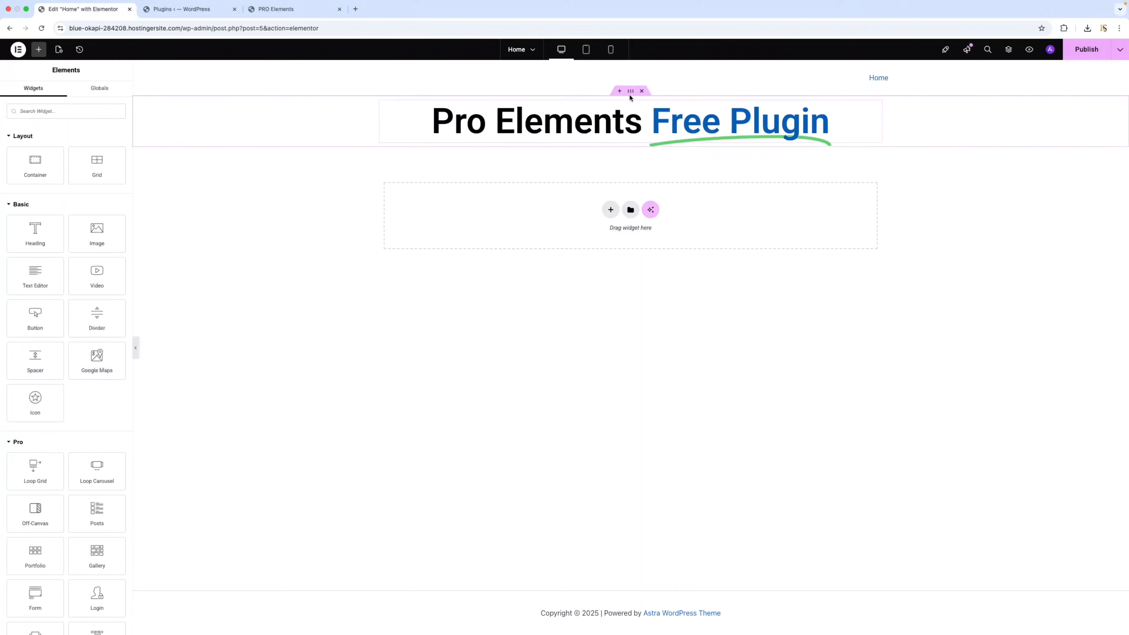
# Set the headline container's padding to 80 px top and 0 on the other sides, and publish the page.
pyautogui.click(631, 92)
pyautogui.click(107, 94)
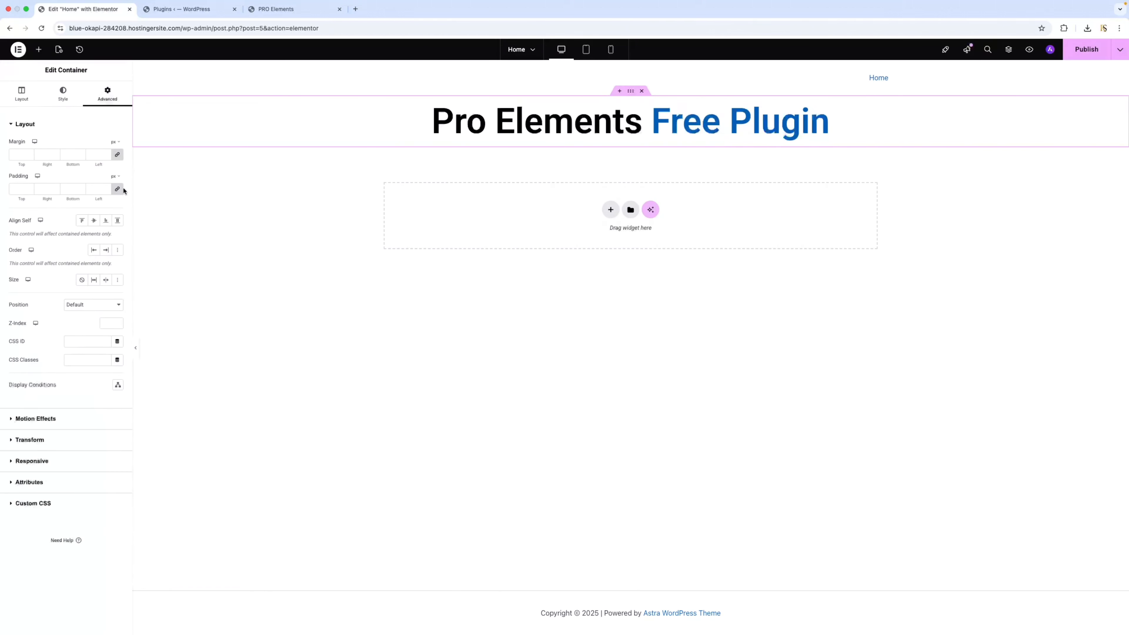
pyautogui.click(11, 188)
pyautogui.write('0')
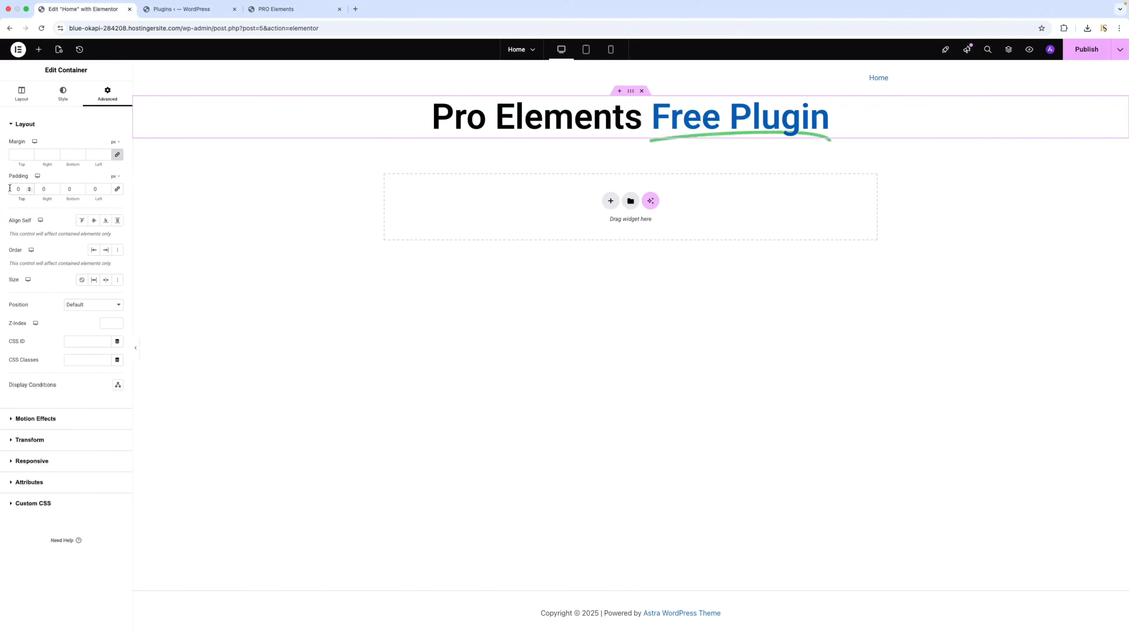
pyautogui.write('8')
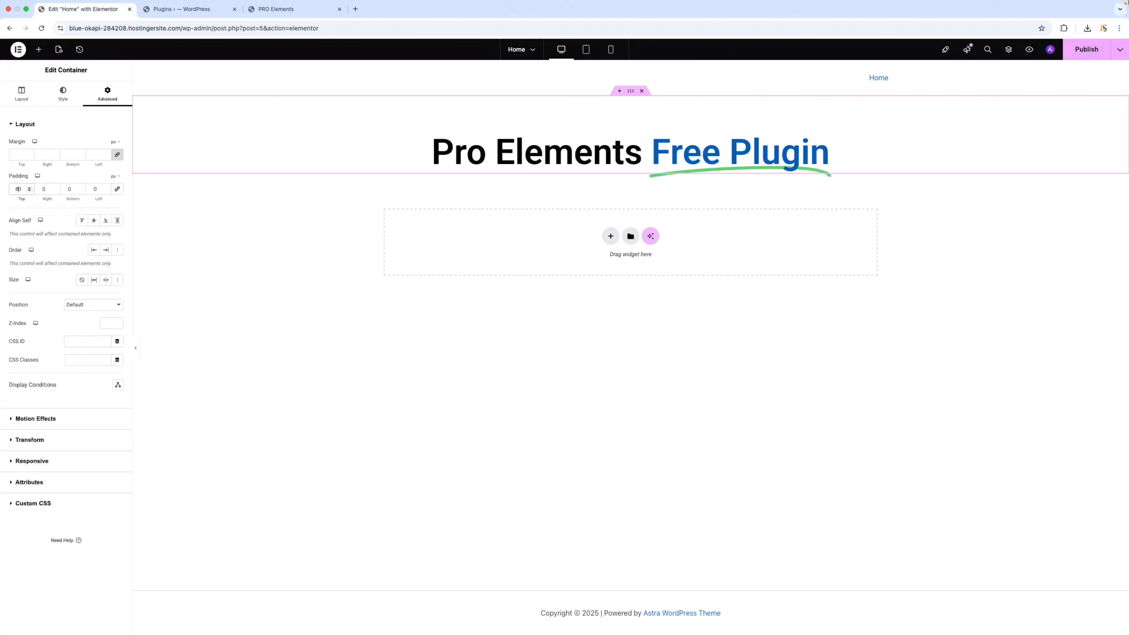
pyautogui.click(1086, 50)
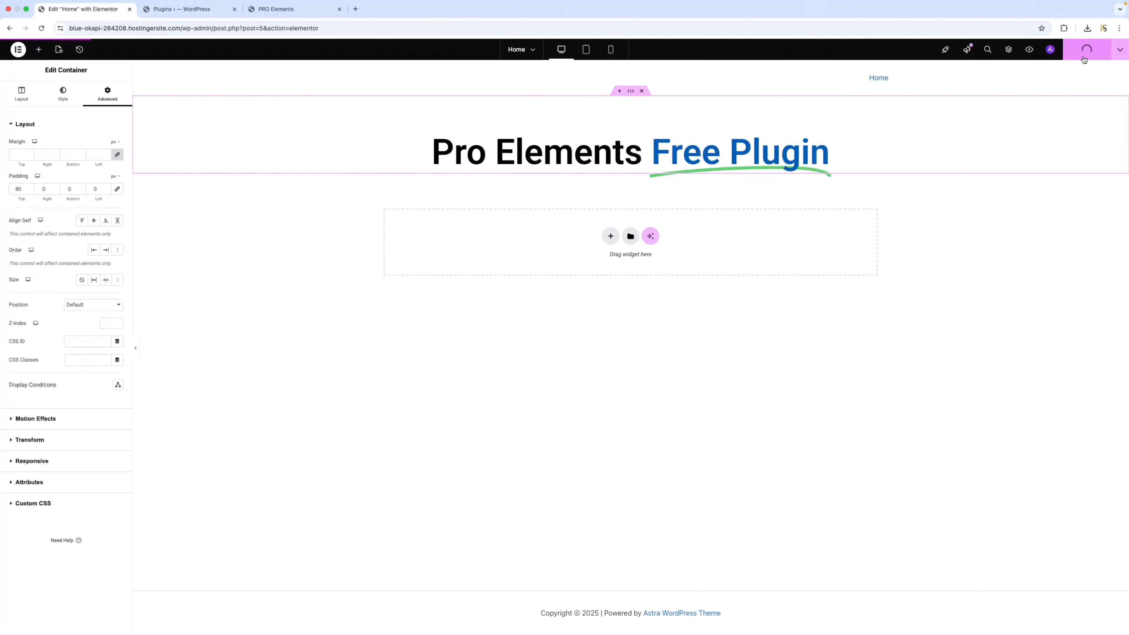
# Examine which Pro widgets are available in the Elements list.
pyautogui.click(40, 51)
pyautogui.scroll(-3, 79, 287)
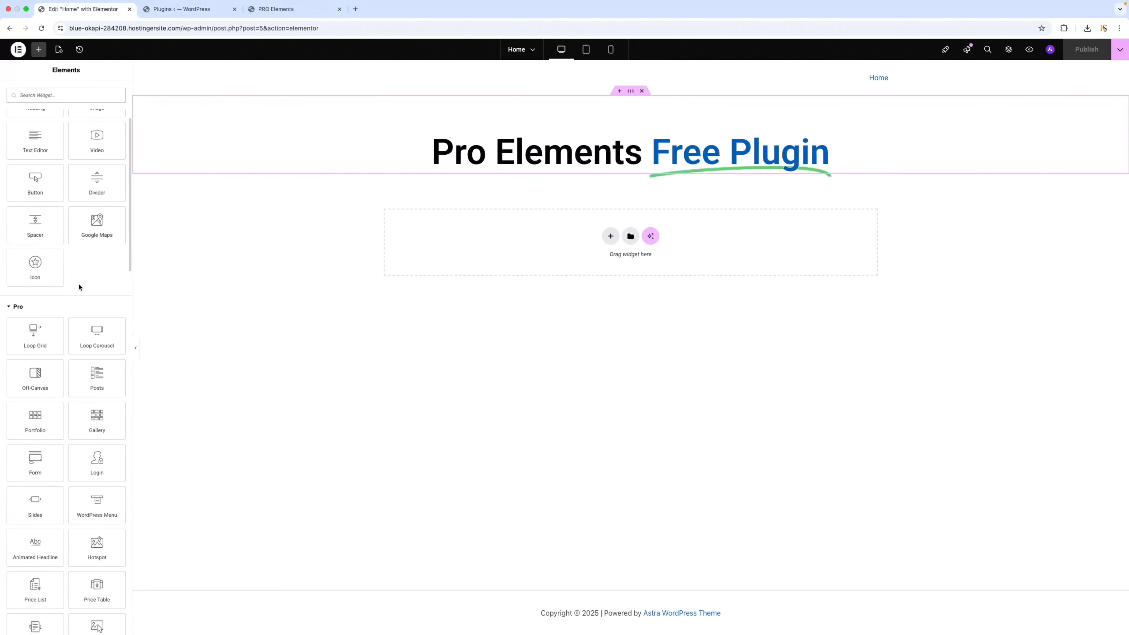
pyautogui.scroll(-3, 71, 428)
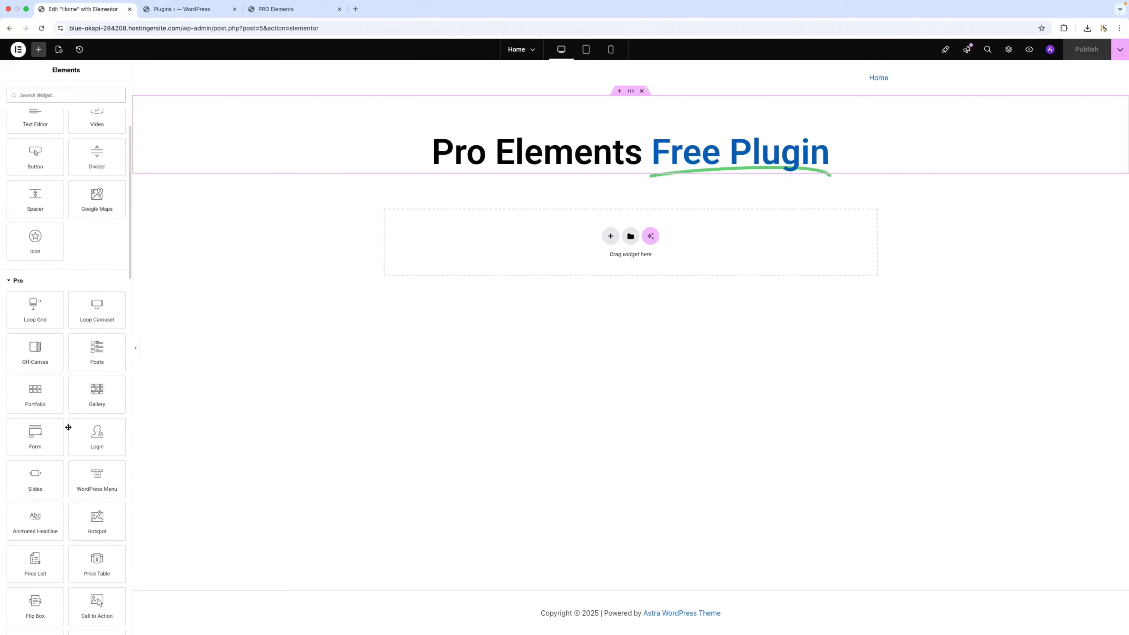
pyautogui.moveTo(96, 385); pyautogui.dragTo(614, 102)
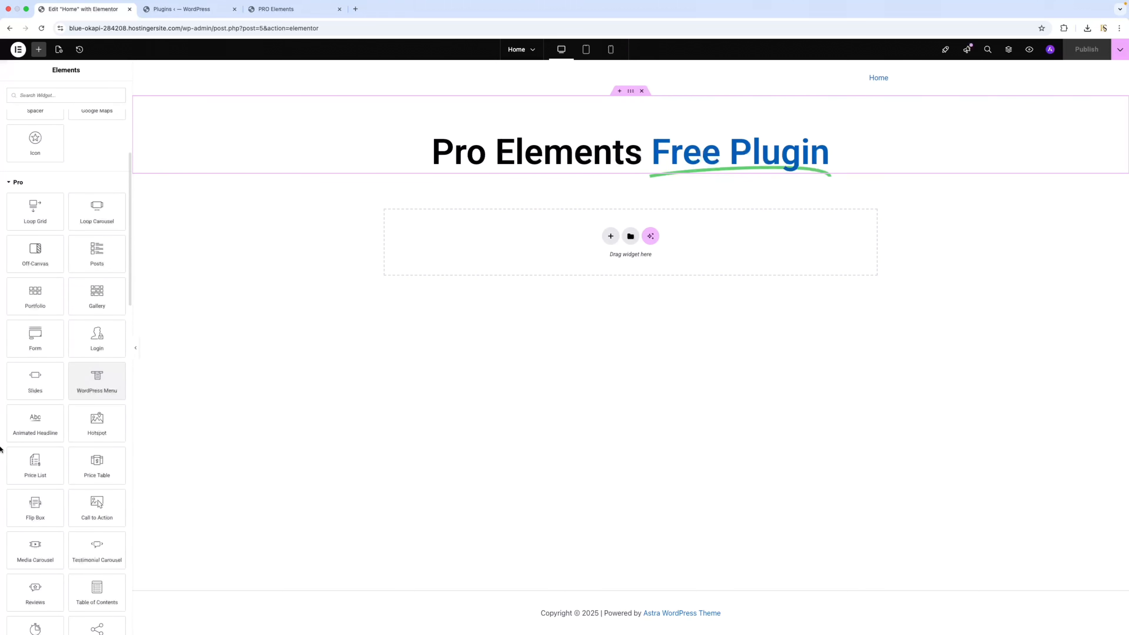
pyautogui.scroll(-1, 68, 460)
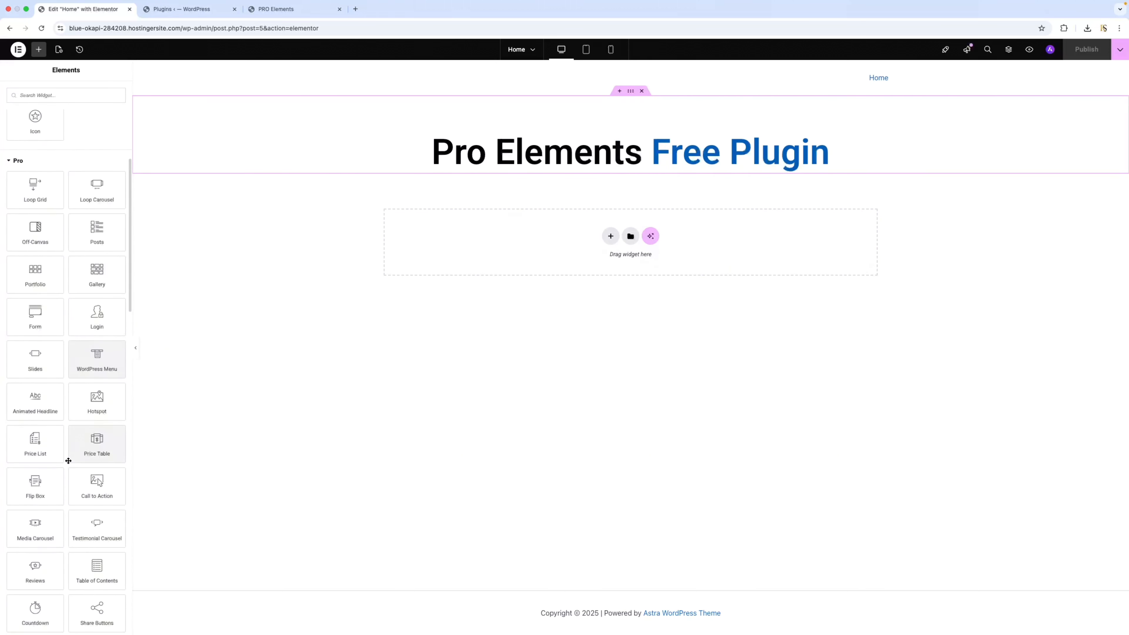
pyautogui.scroll(-1, 73, 461)
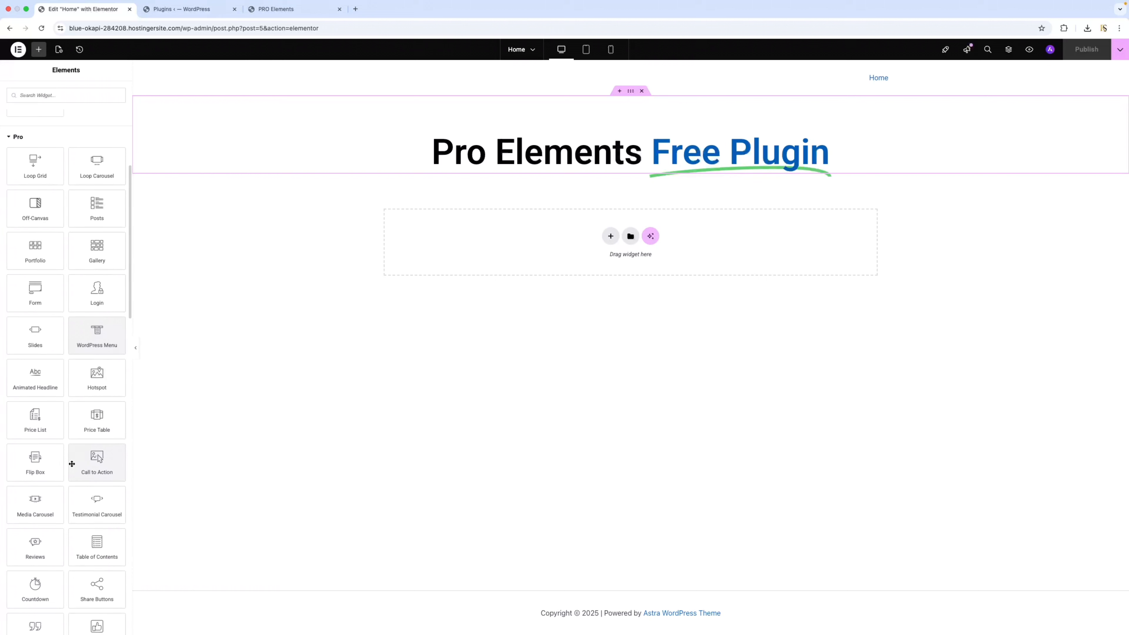
pyautogui.scroll(-4, 71, 464)
pyautogui.scroll(-16, 77, 466)
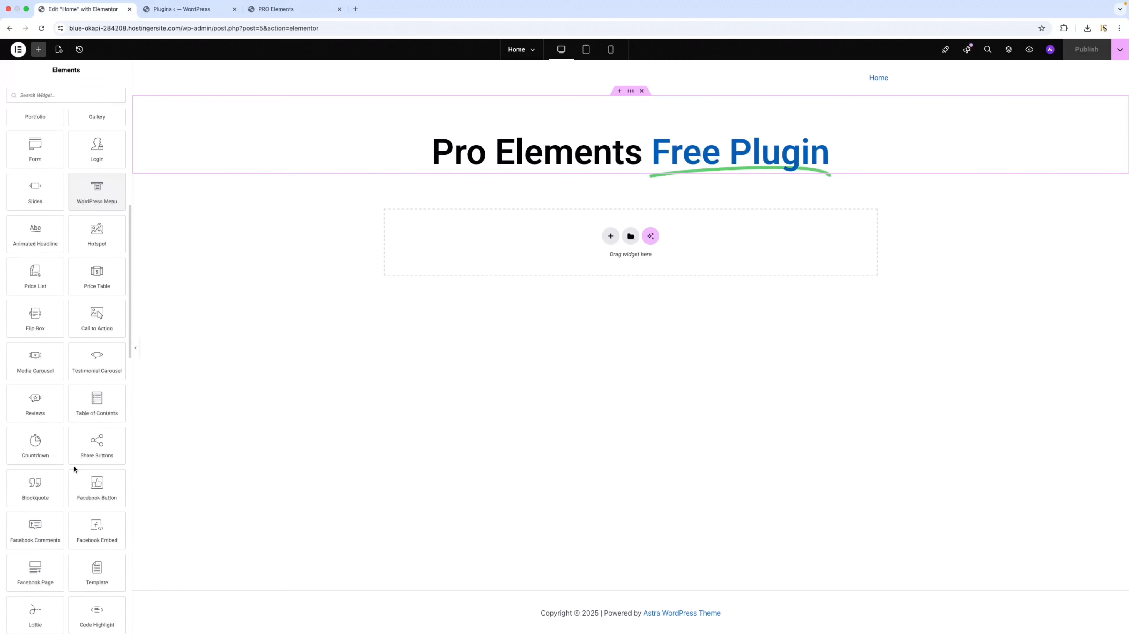
pyautogui.scroll(16, 74, 447)
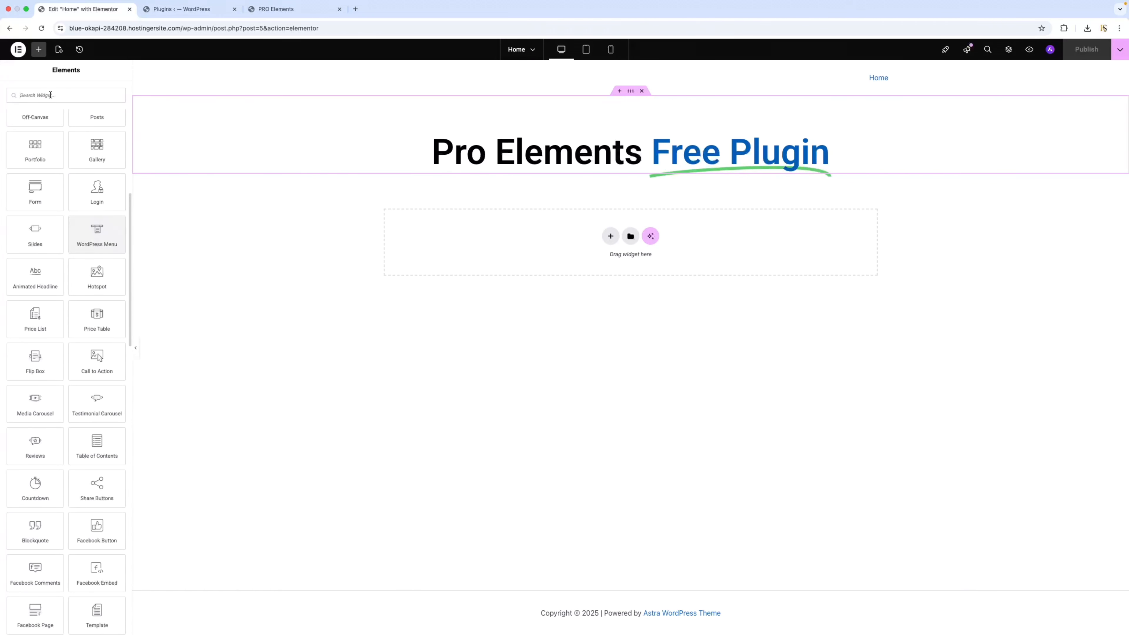
# Search the widgets for "form", add a Form below the animated headline, preview it and publish the page.
pyautogui.write('form')
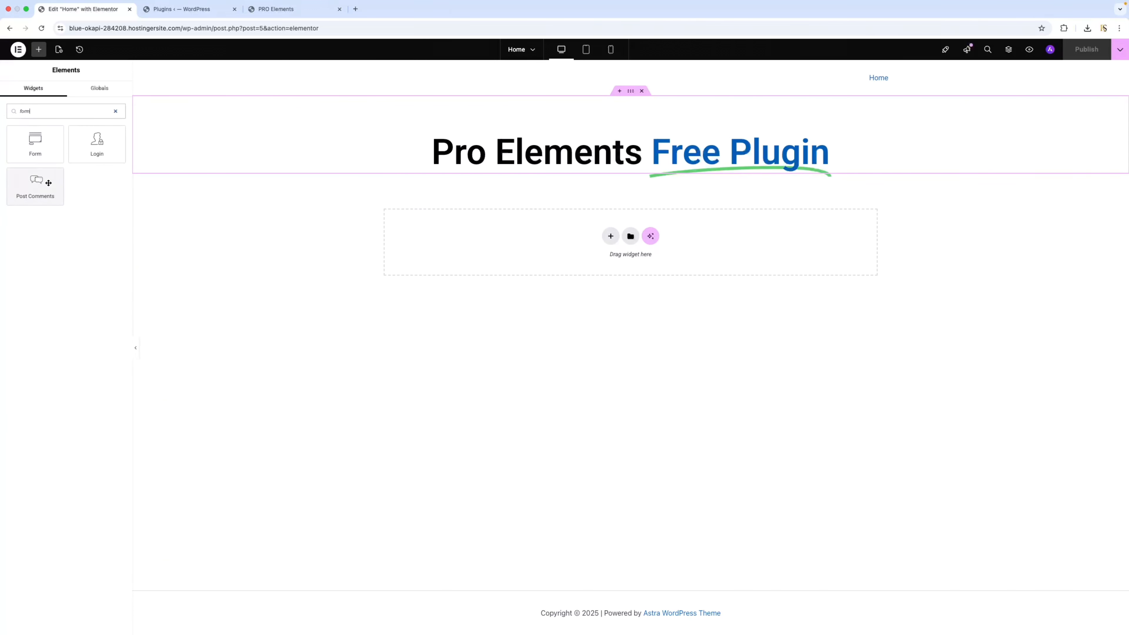
pyautogui.moveTo(35, 146); pyautogui.dragTo(604, 173)
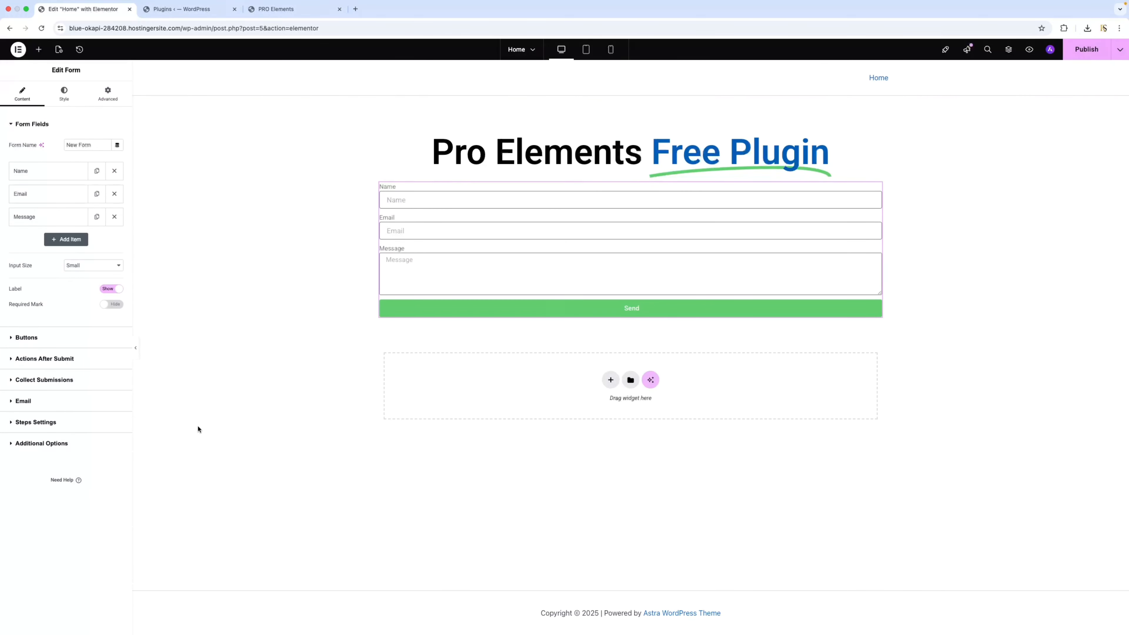
pyautogui.click(135, 349)
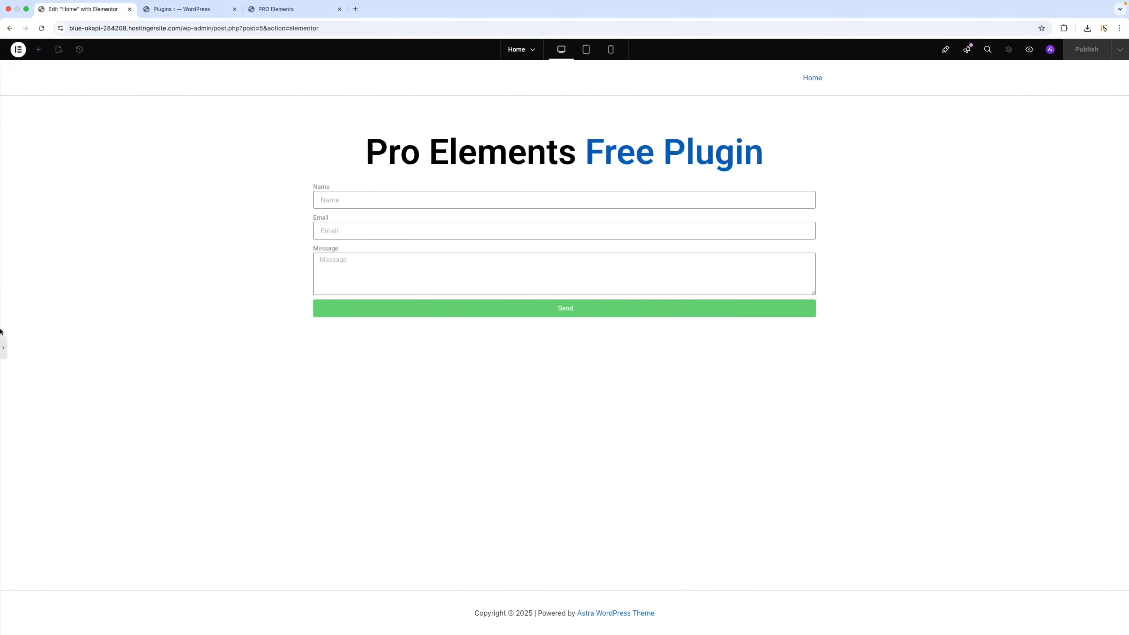
pyautogui.click(2, 345)
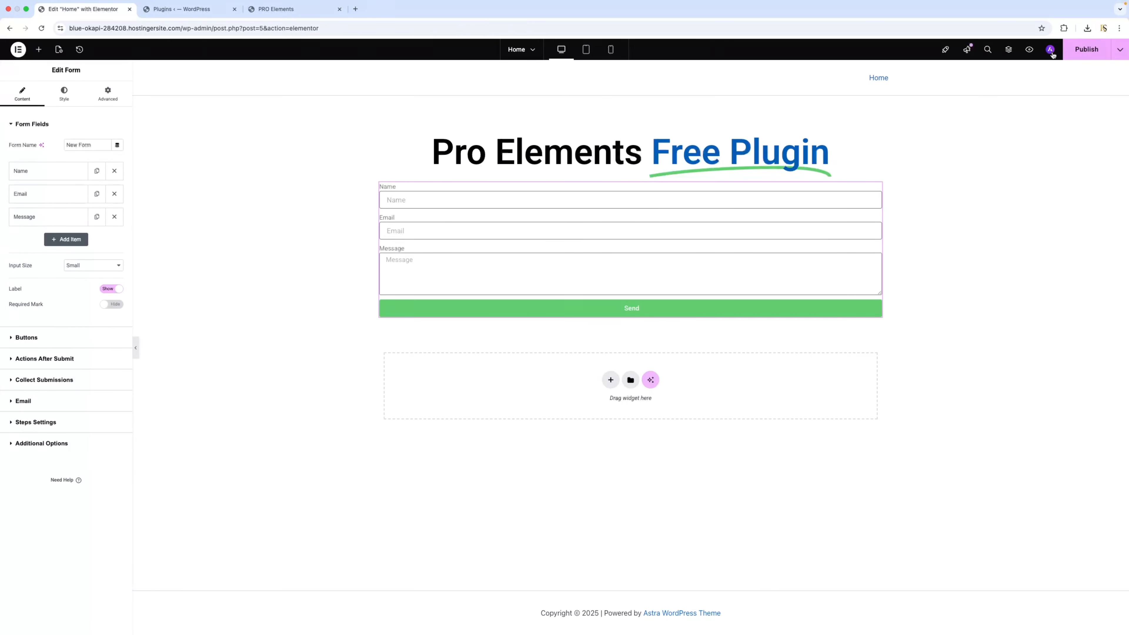
pyautogui.click(1084, 56)
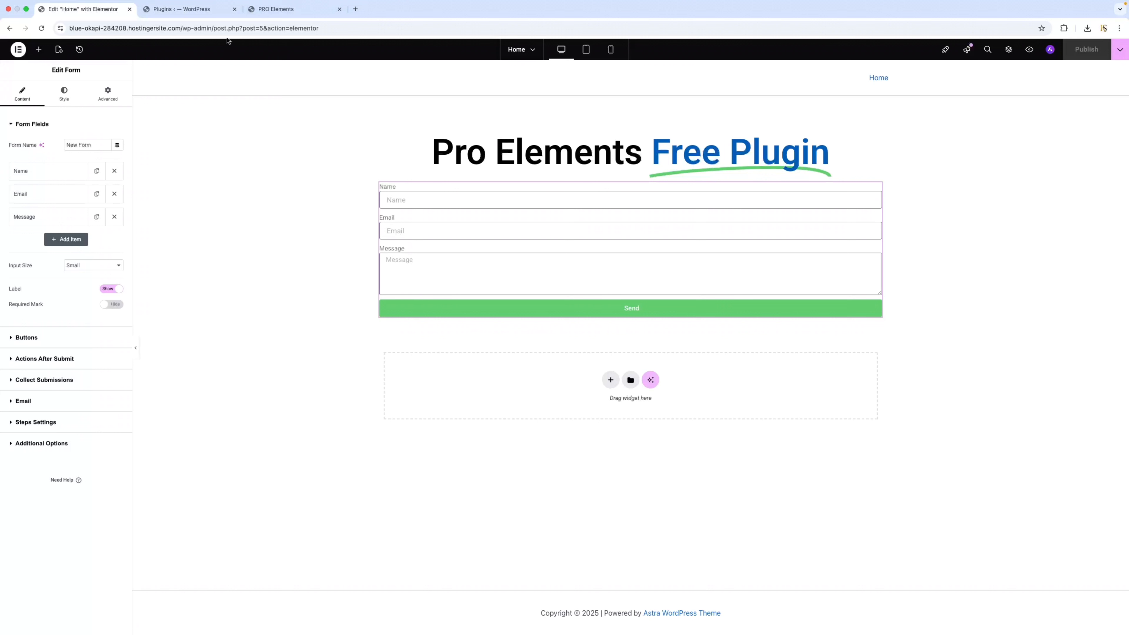
# Open the site's live front page by removing the wp-admin part of the address after the domain.
pyautogui.rightClick(181, 29)
pyautogui.click(249, 35)
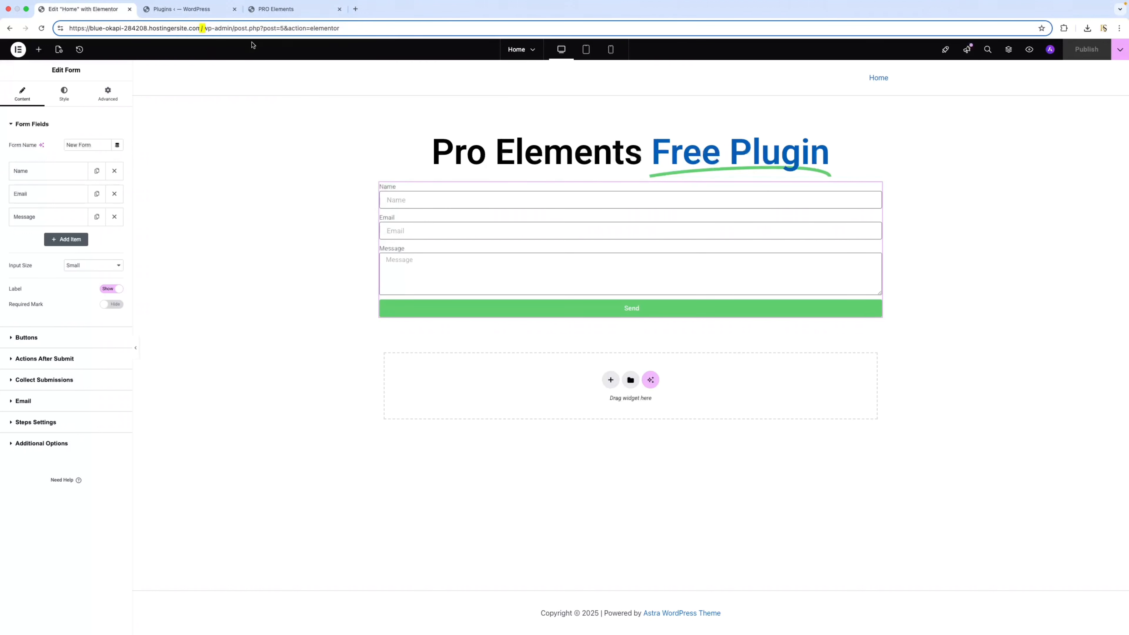
pyautogui.click(320, 49)
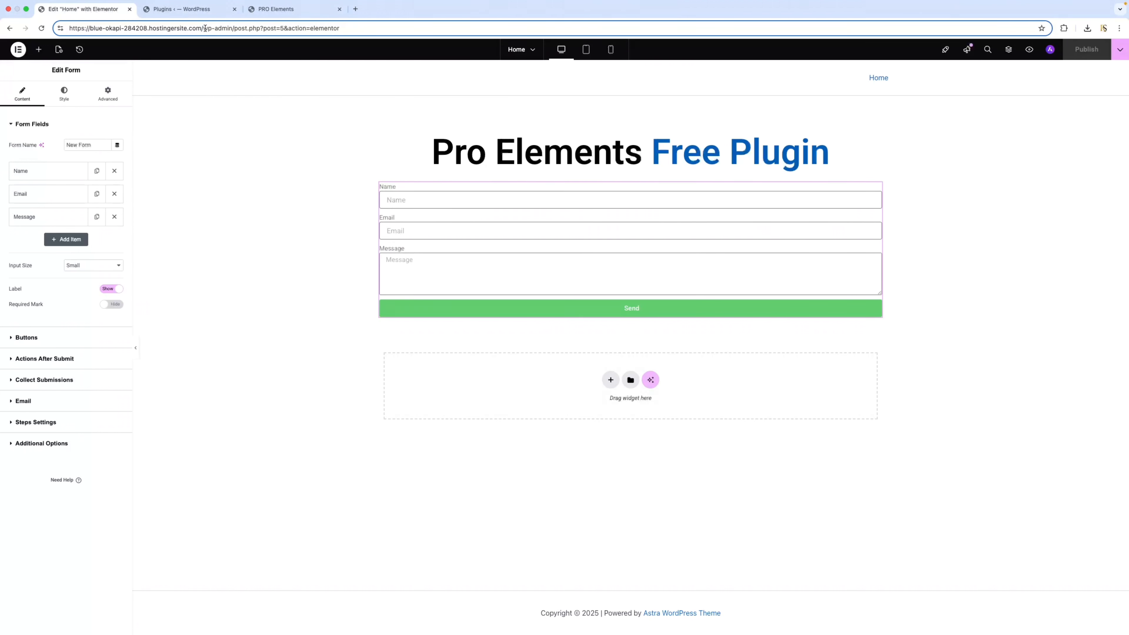
pyautogui.moveTo(204, 28); pyautogui.dragTo(339, 31)
pyautogui.press('BackSpace')
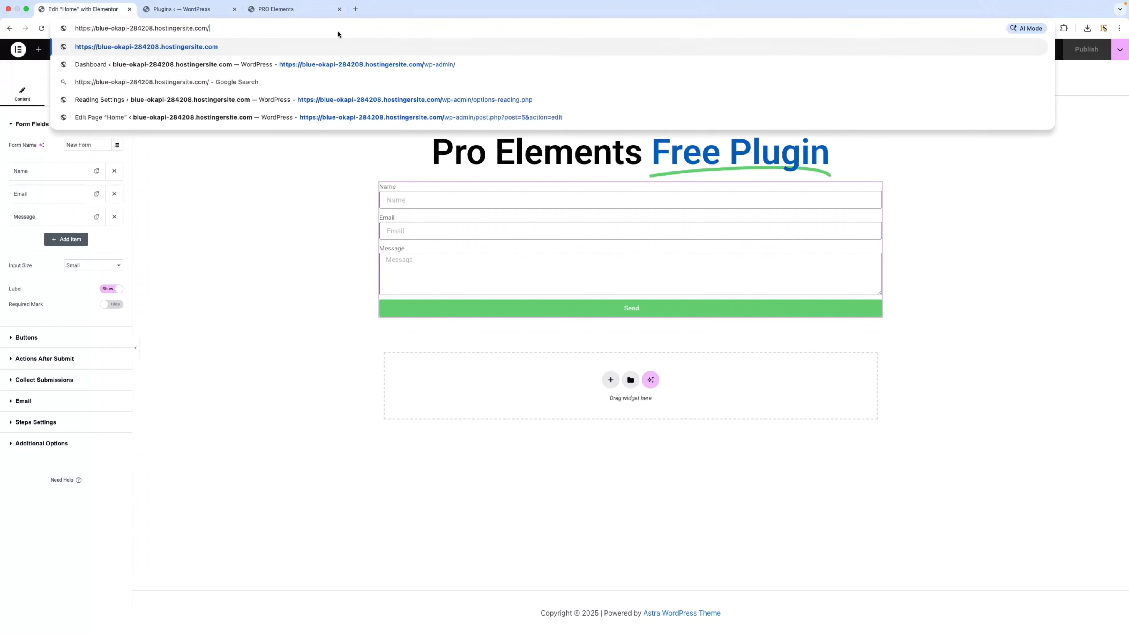
pyautogui.press('Return')
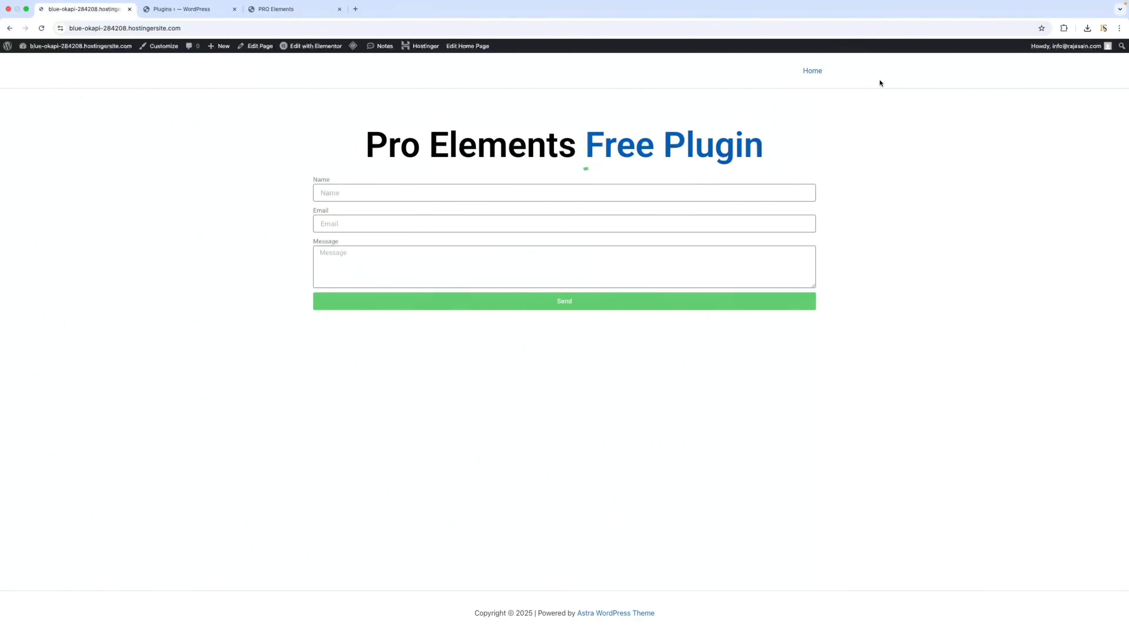
# Examine the animated "Pro Elements Free Plugin" headline and the form on the live Home page.
pyautogui.click(811, 75)
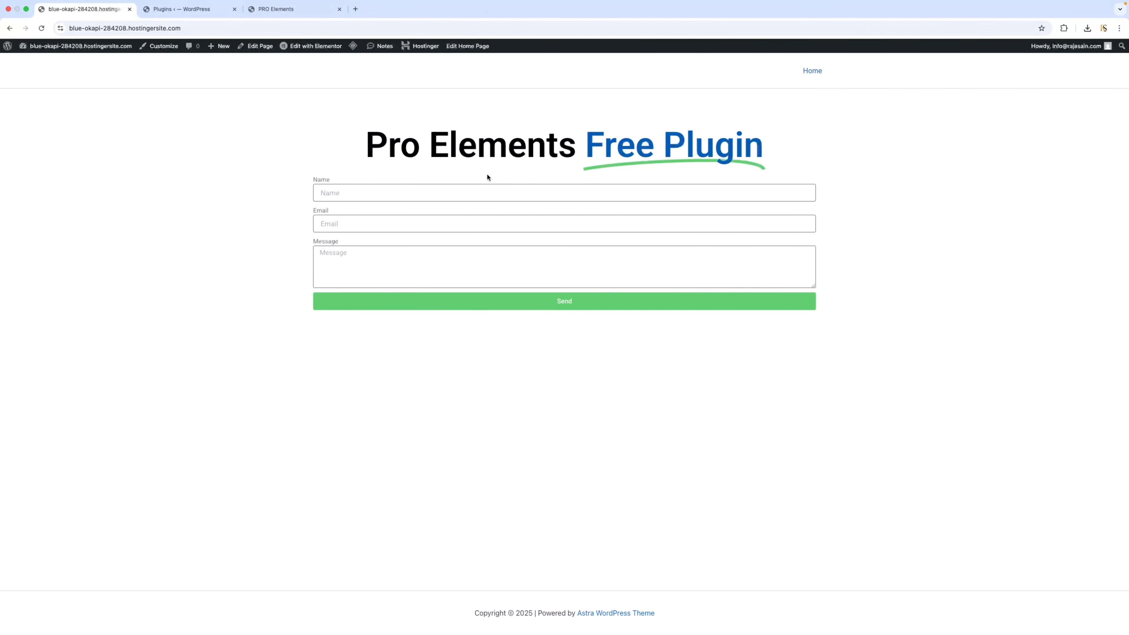
pyautogui.moveTo(359, 154); pyautogui.dragTo(775, 134)
pyautogui.click(825, 126)
pyautogui.moveTo(582, 154); pyautogui.dragTo(763, 151)
pyautogui.click(588, 269)
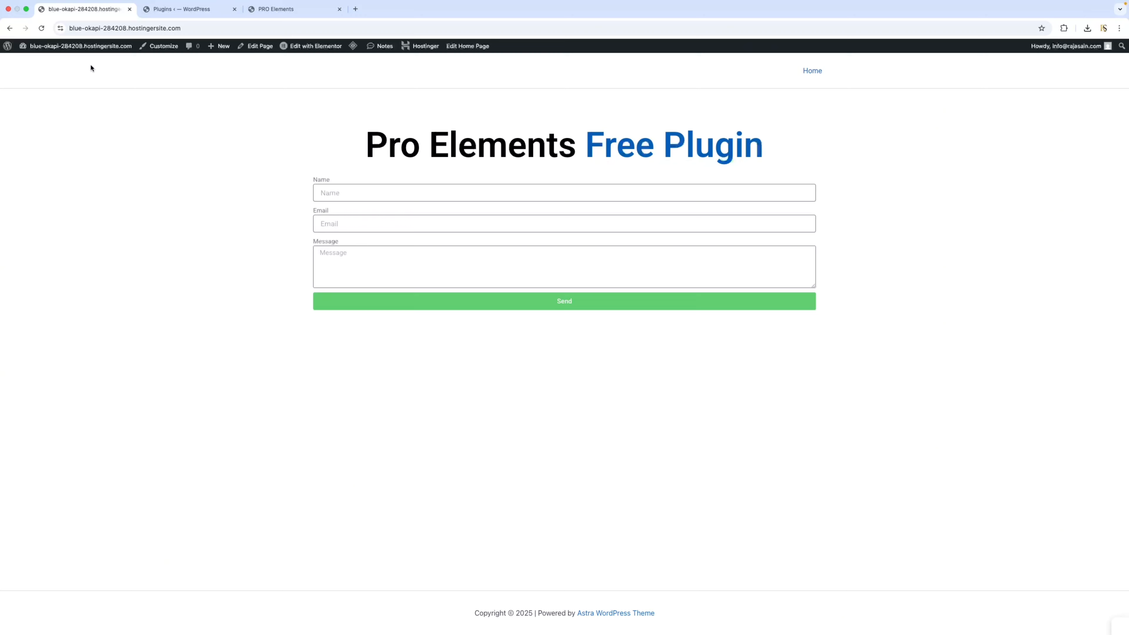
# Return to the WordPress dashboard and start adding a new page.
pyautogui.moveTo(54, 46)
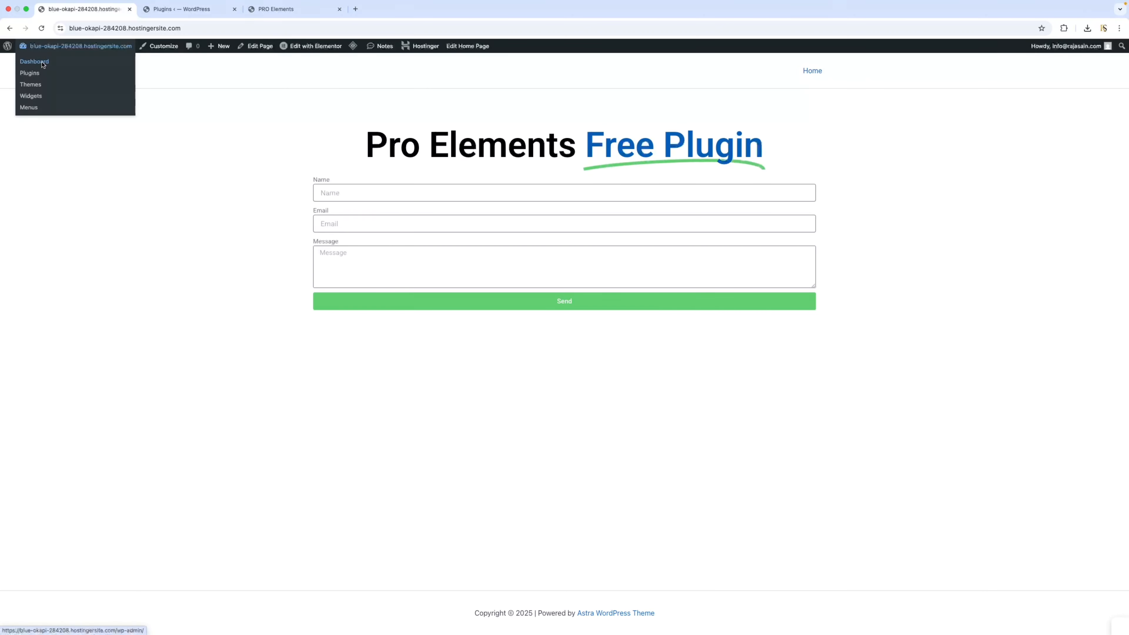
pyautogui.click(42, 65)
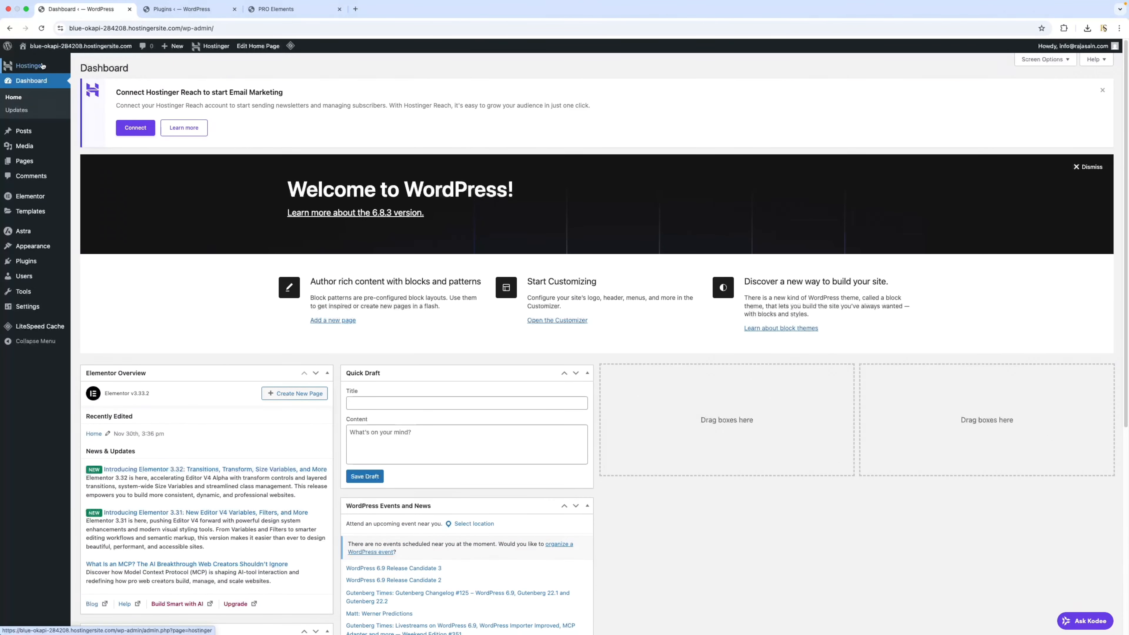
pyautogui.moveTo(51, 127)
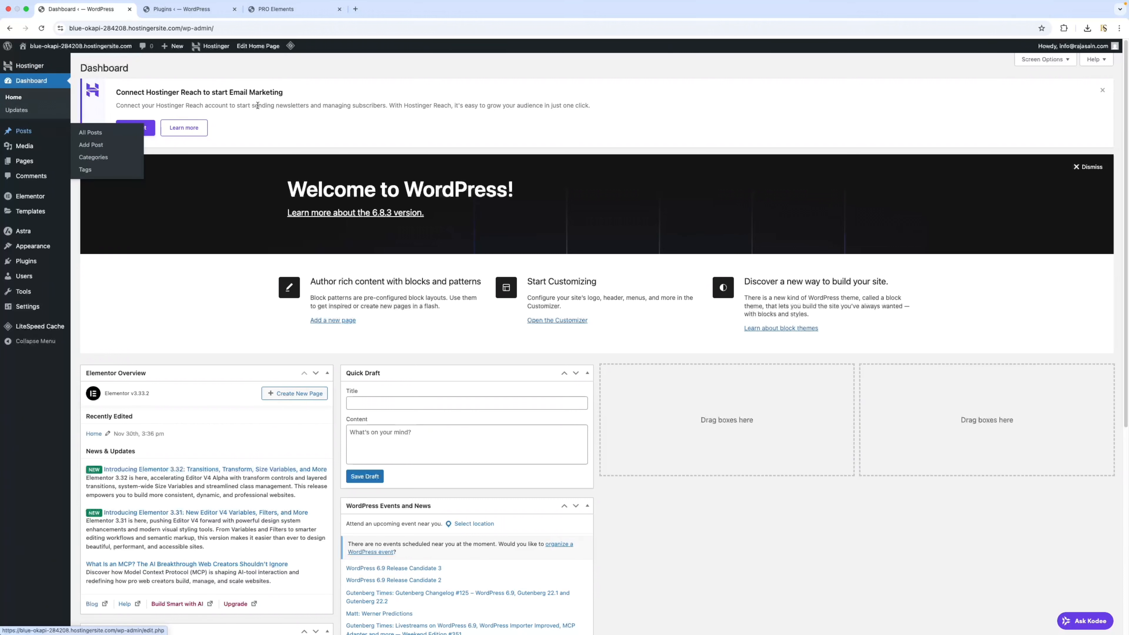
pyautogui.moveTo(1, 235)
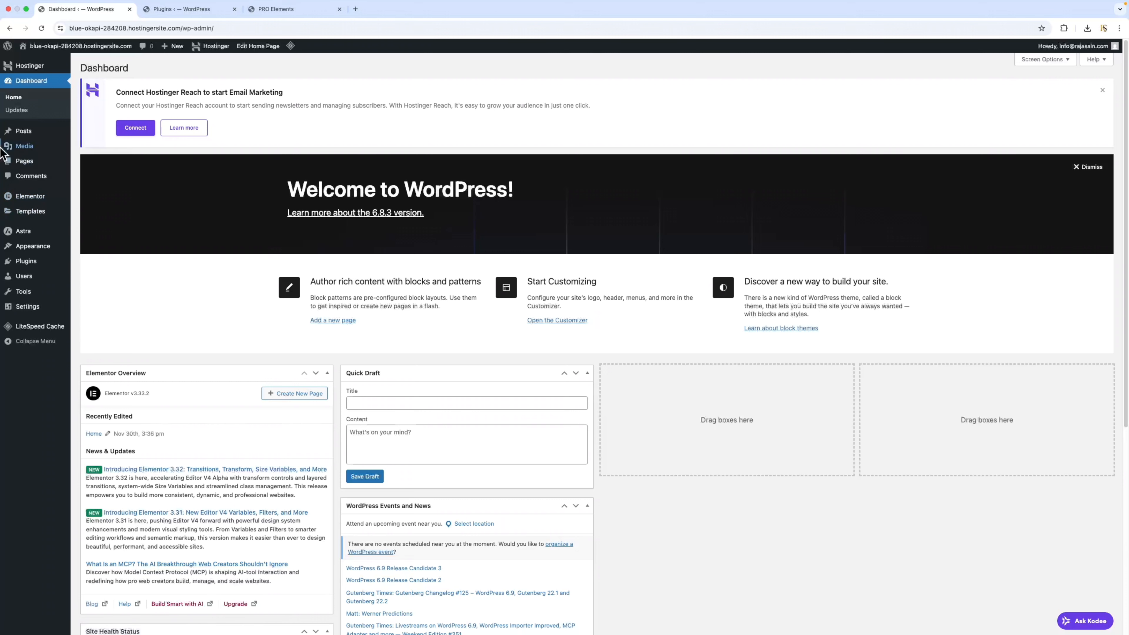
pyautogui.moveTo(27, 162)
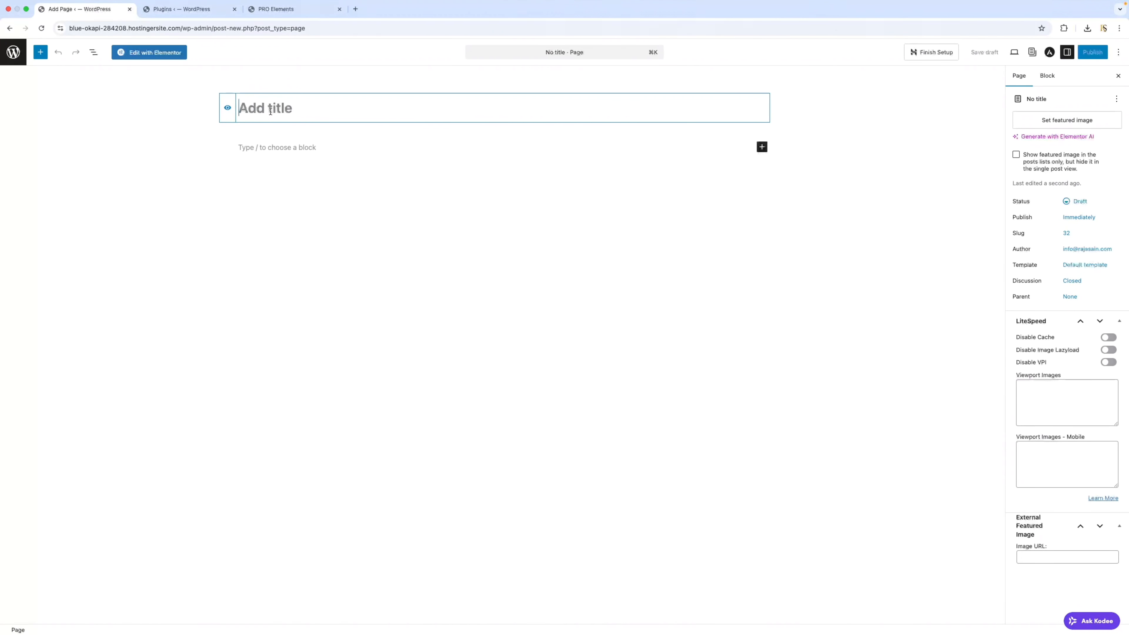
# Title the new page "Contact us" and open it for editing with Elementor.
pyautogui.write('Cota')
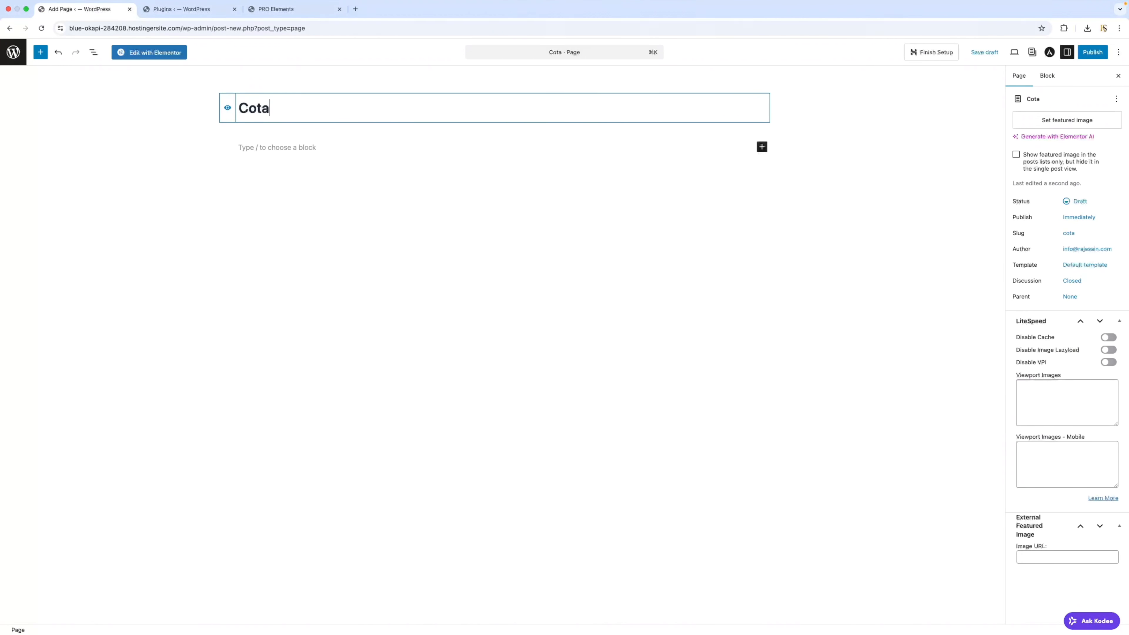
pyautogui.write('ct')
pyautogui.press('BackSpace')
pyautogui.press('BackSpace')
pyautogui.press('BackSpace')
pyautogui.press('BackSpace')
pyautogui.write('ntact us')
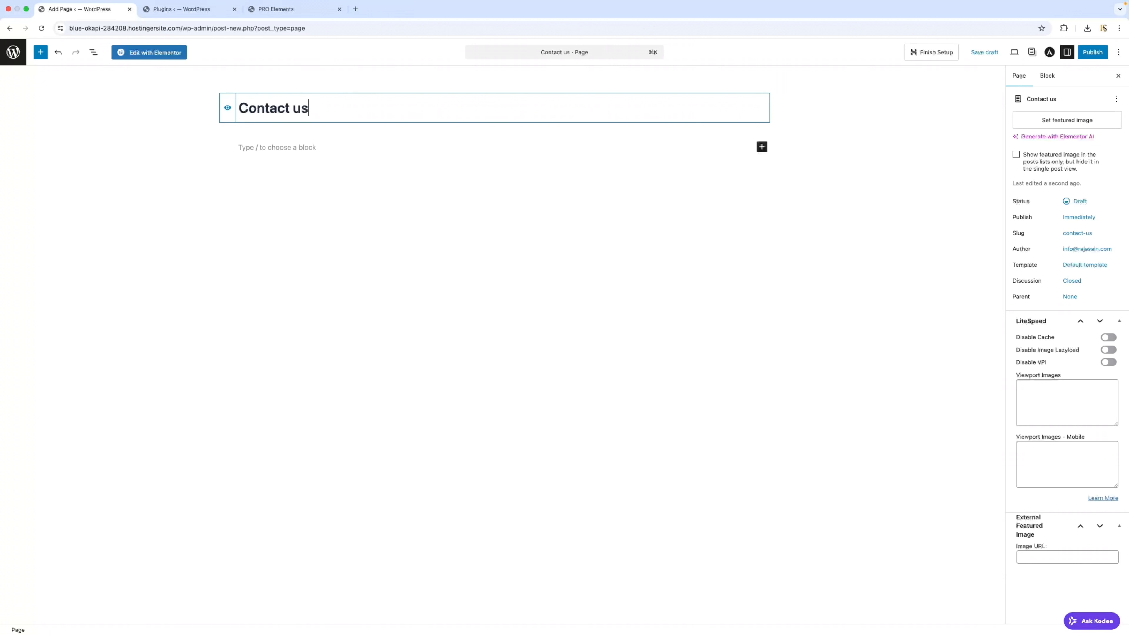
pyautogui.click(158, 56)
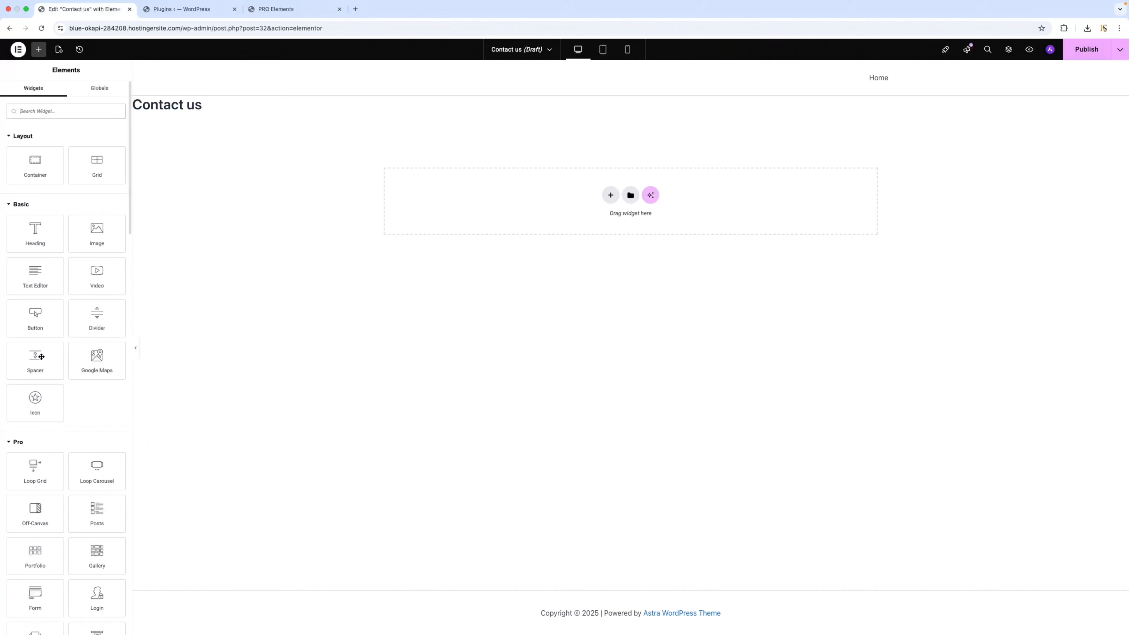
# Find the Price Table among the Pro widgets and add it to the empty Contact us page.
pyautogui.scroll(-3, 61, 373)
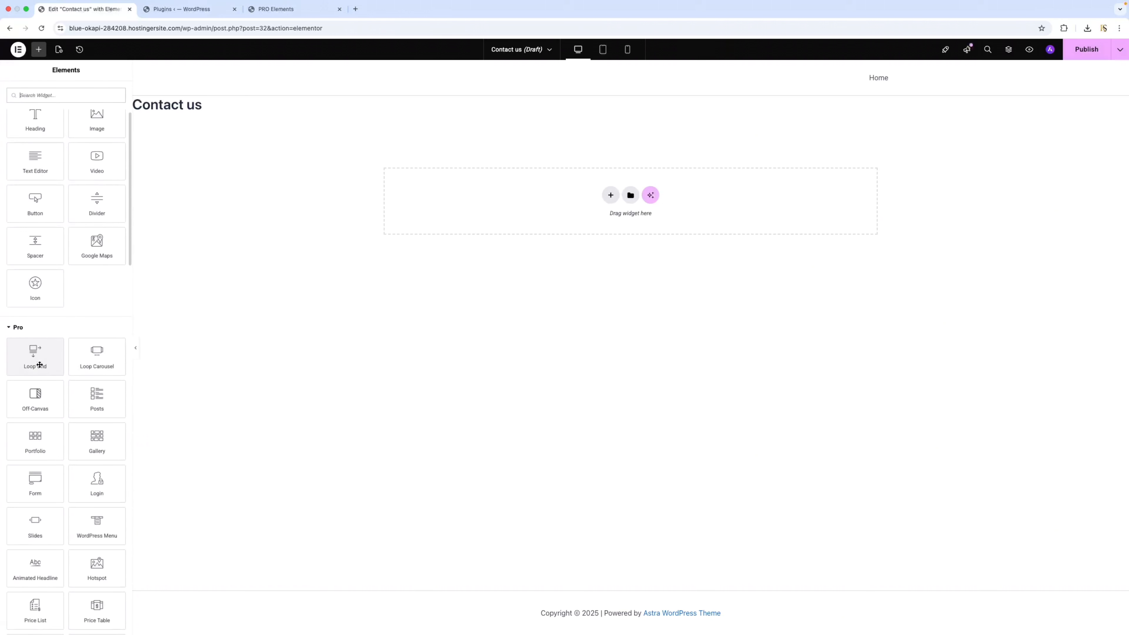
pyautogui.scroll(-2, 98, 372)
pyautogui.scroll(-4, 102, 369)
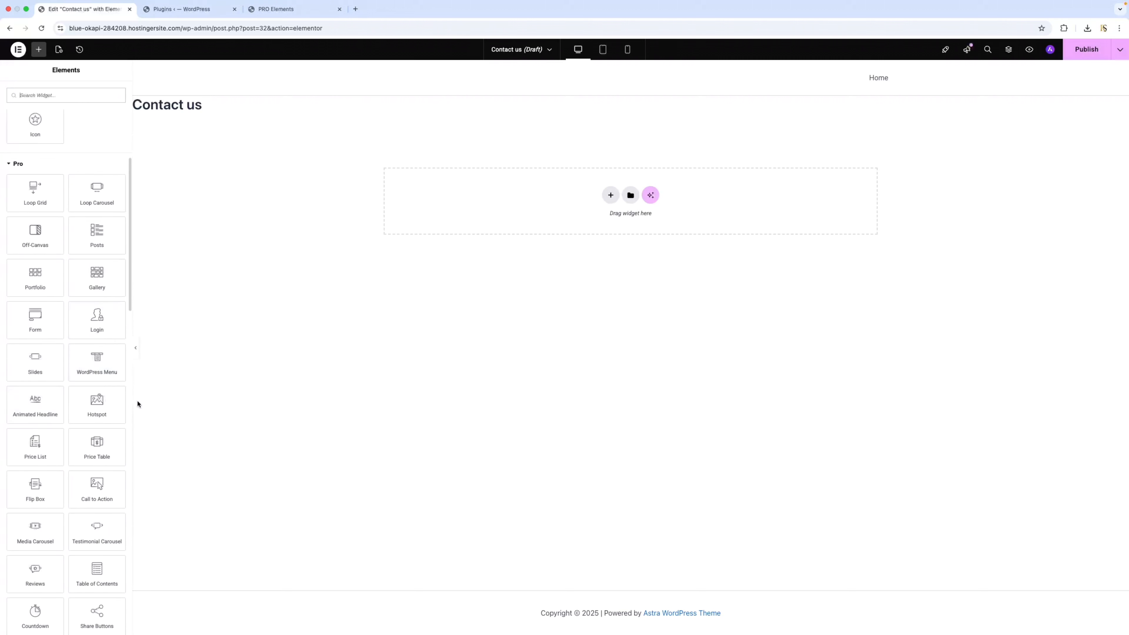
pyautogui.scroll(-4, 41, 405)
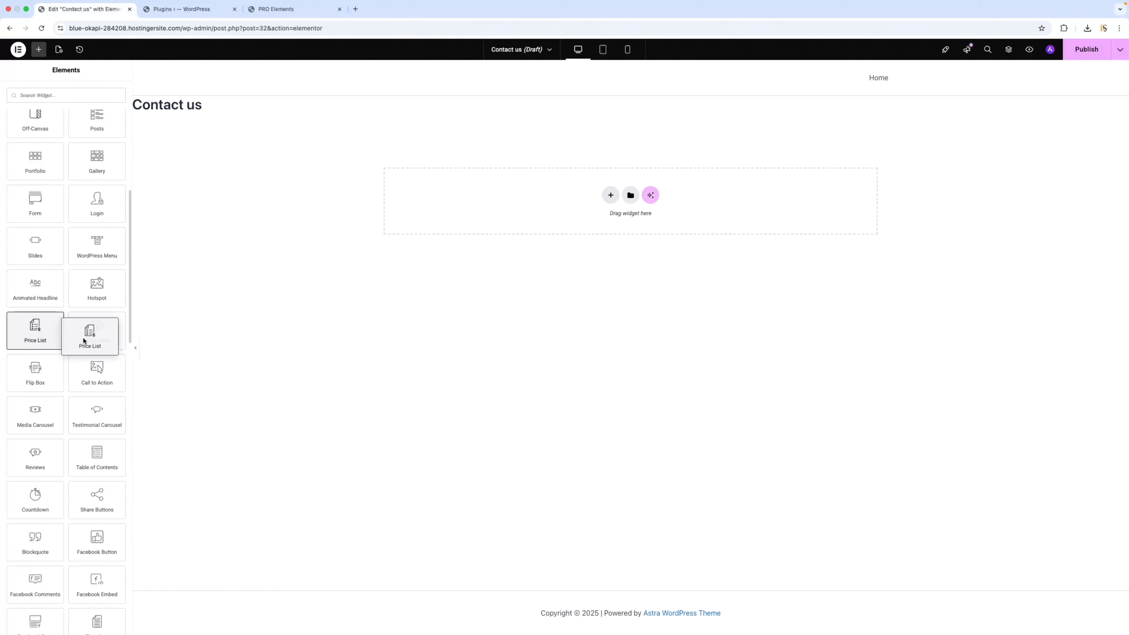
pyautogui.moveTo(110, 328); pyautogui.dragTo(628, 186)
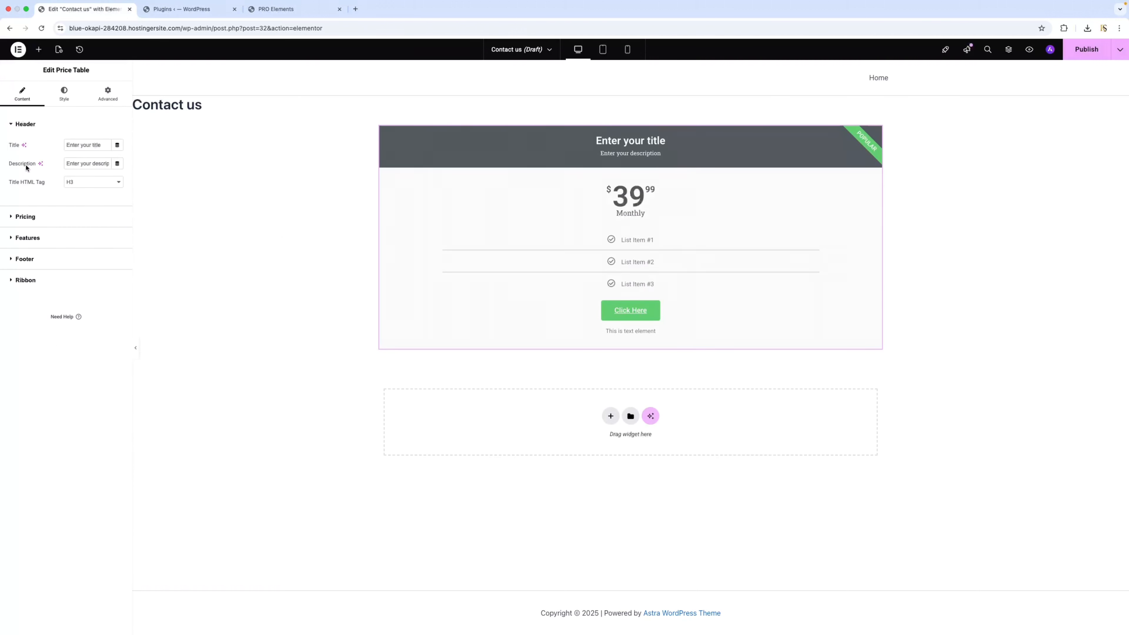
# Find the PayPal Button among the Pro widgets and place it directly below the price table.
pyautogui.click(39, 50)
pyautogui.scroll(-10, 89, 363)
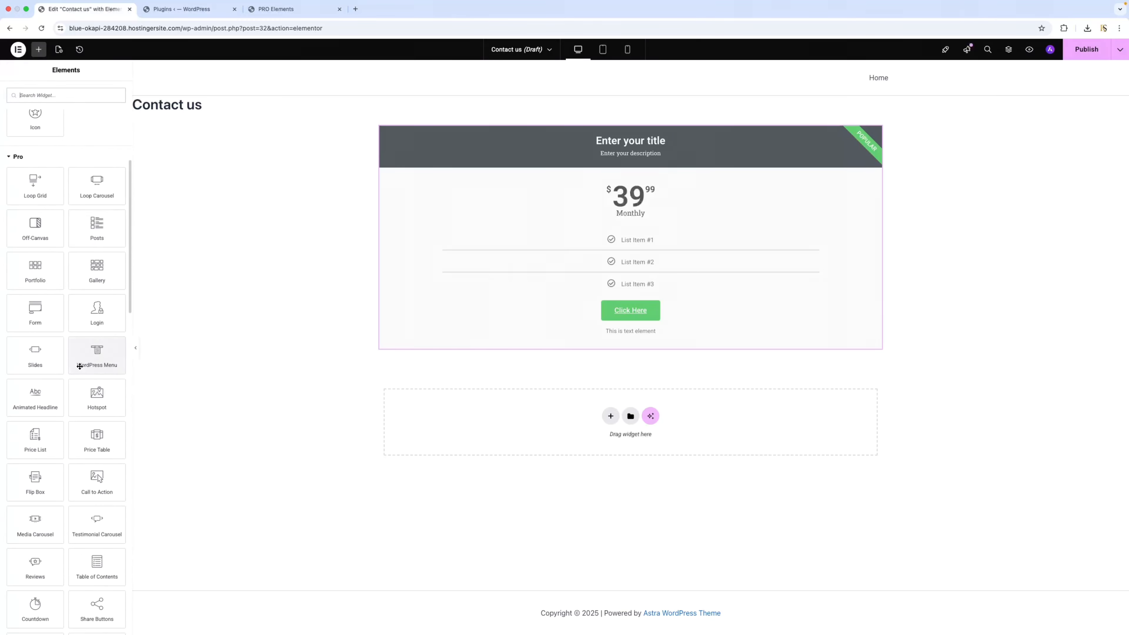
pyautogui.scroll(-5, 87, 372)
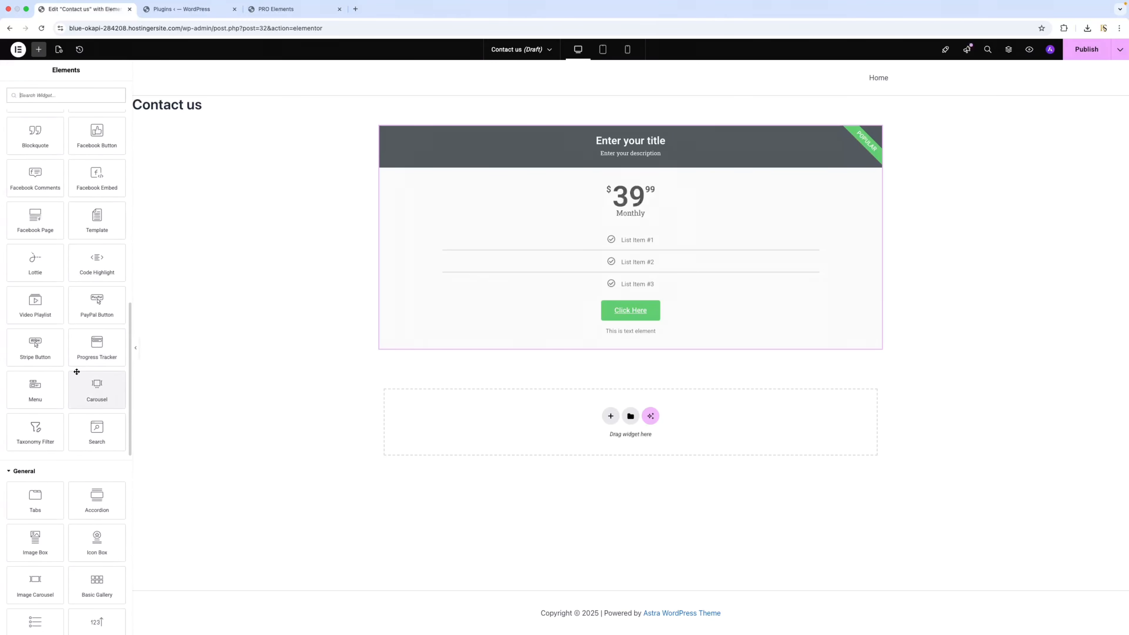
pyautogui.scroll(3, 85, 373)
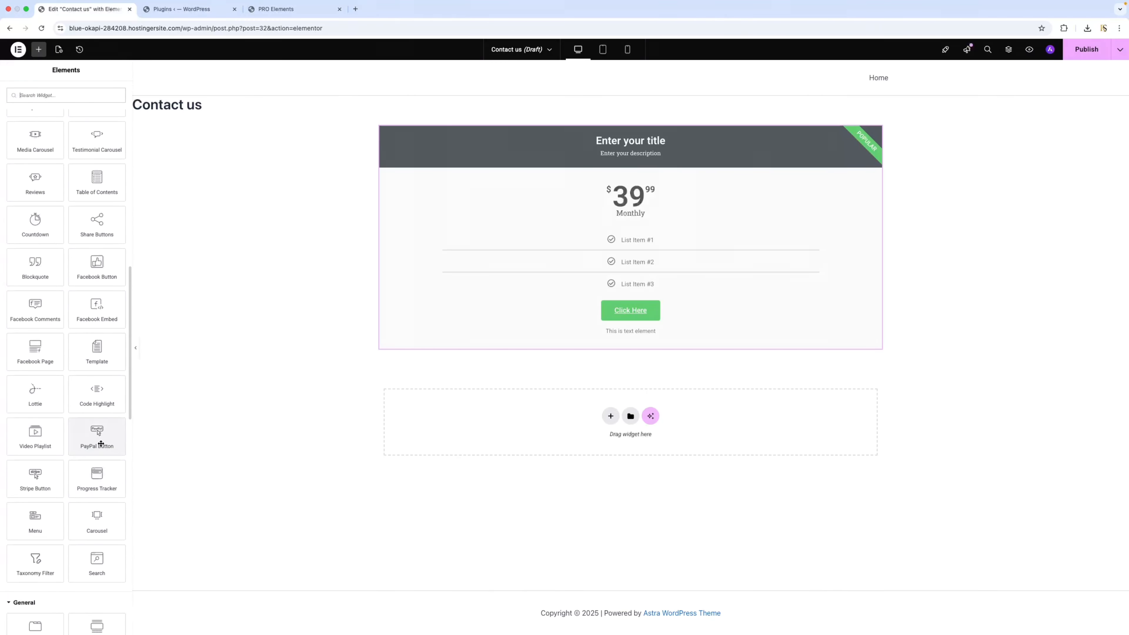
pyautogui.moveTo(91, 437); pyautogui.dragTo(637, 350)
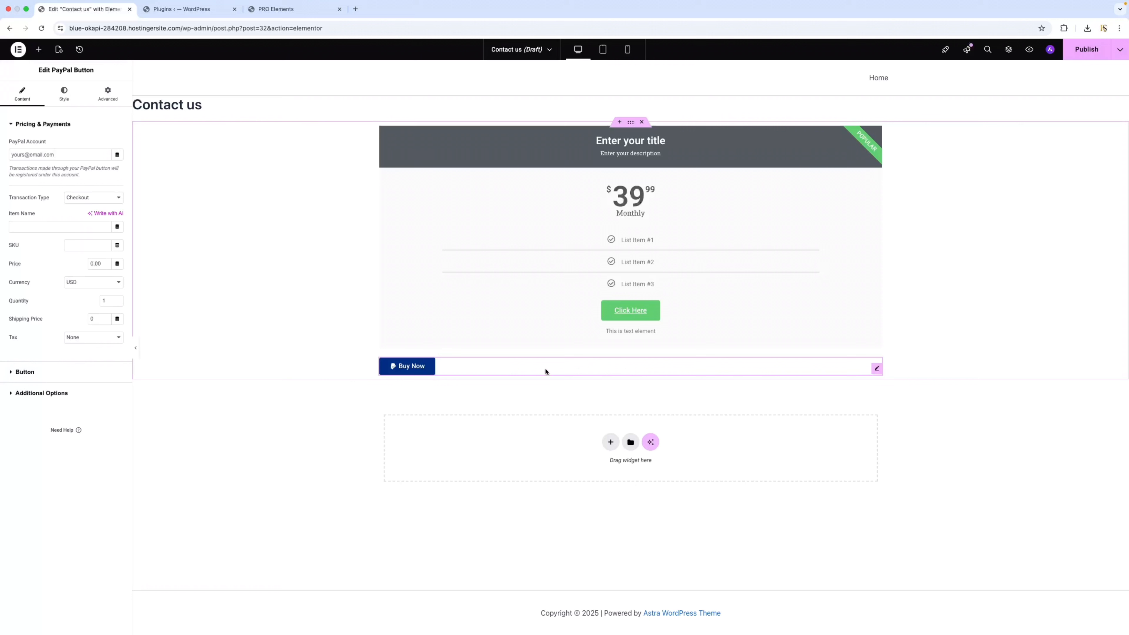
# Center the PayPal button and enlarge its typography size to about 85 px.
pyautogui.click(73, 96)
pyautogui.click(96, 148)
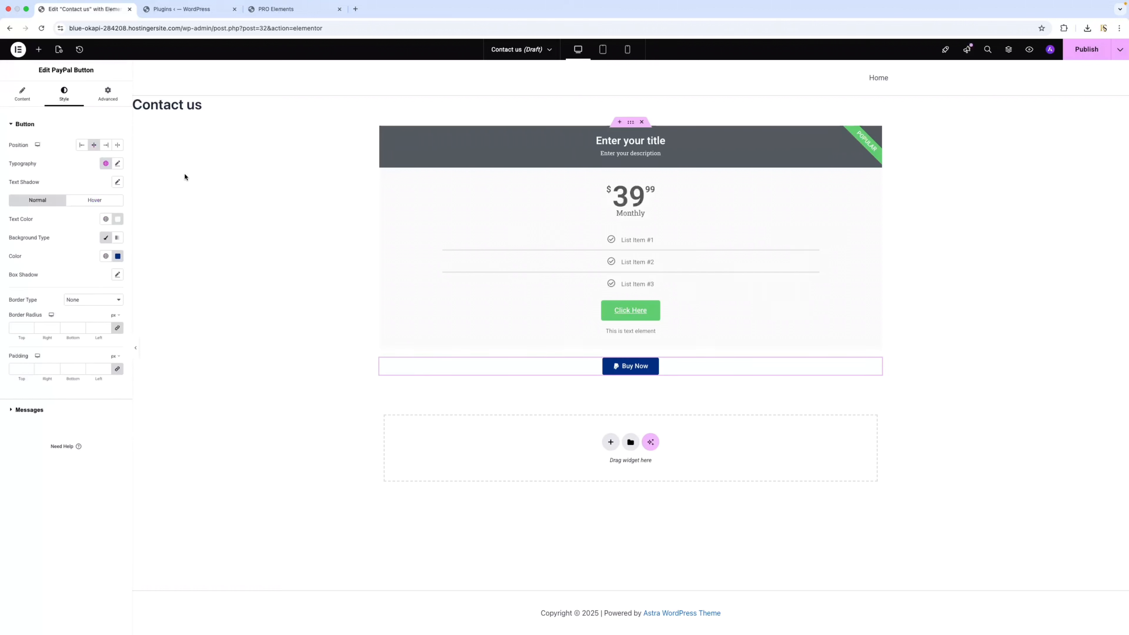
pyautogui.click(117, 163)
pyautogui.moveTo(31, 236)
pyautogui.mouseDown()
pyautogui.moveTo(62, 238)
pyautogui.moveTo(47, 235)
pyautogui.mouseUp()
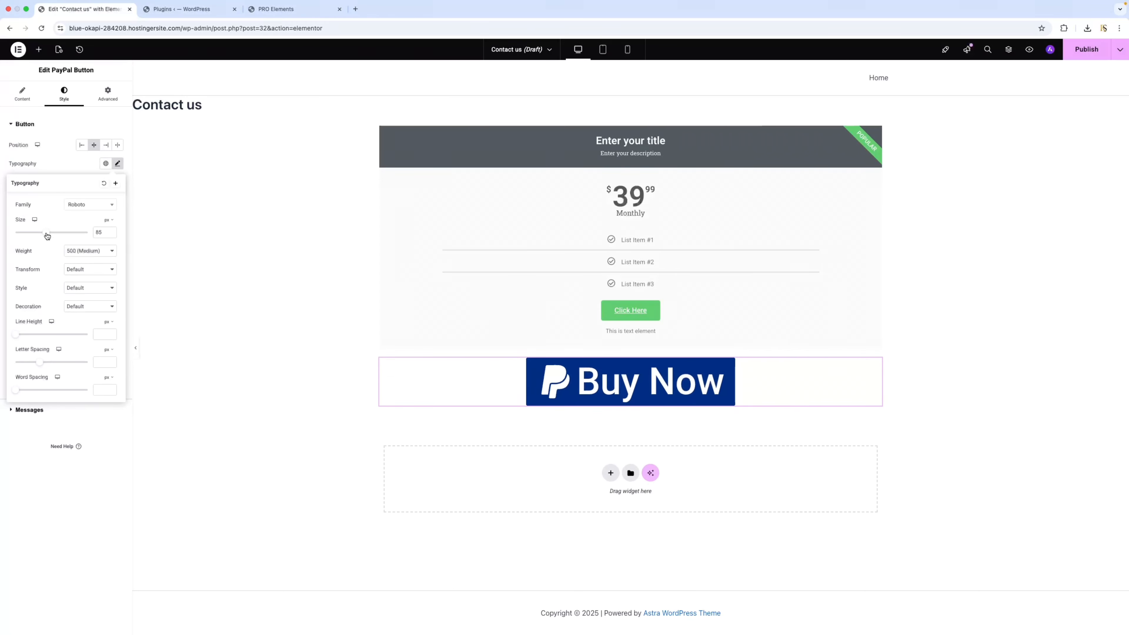
# Publish the Contact us page and view it on the live site, followed by the Home page.
pyautogui.click(38, 49)
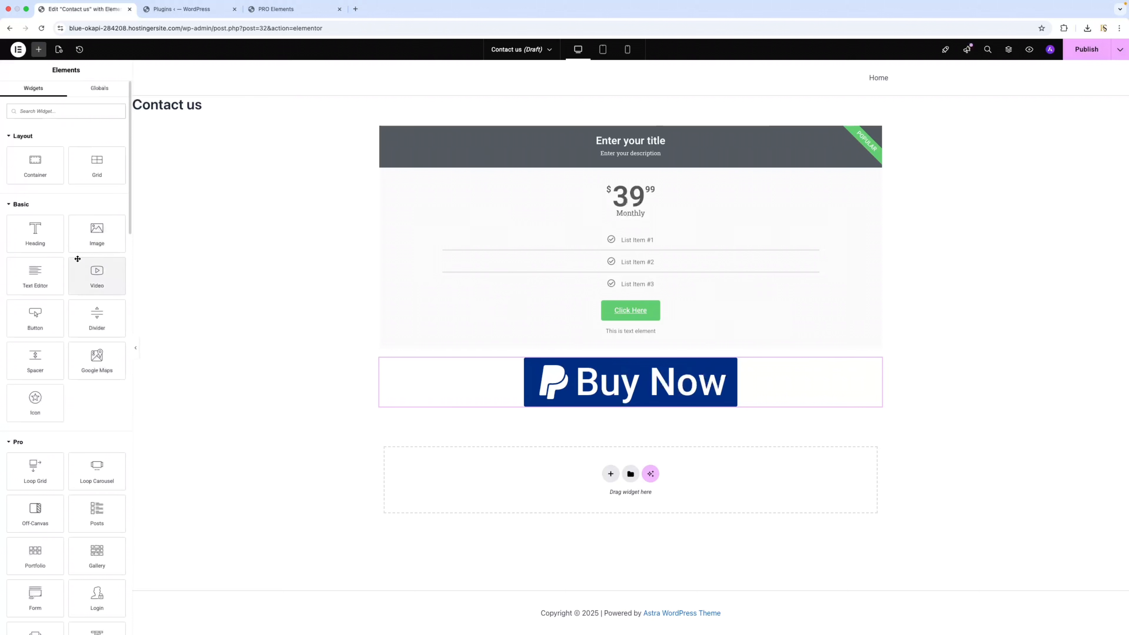
pyautogui.scroll(-10, 77, 258)
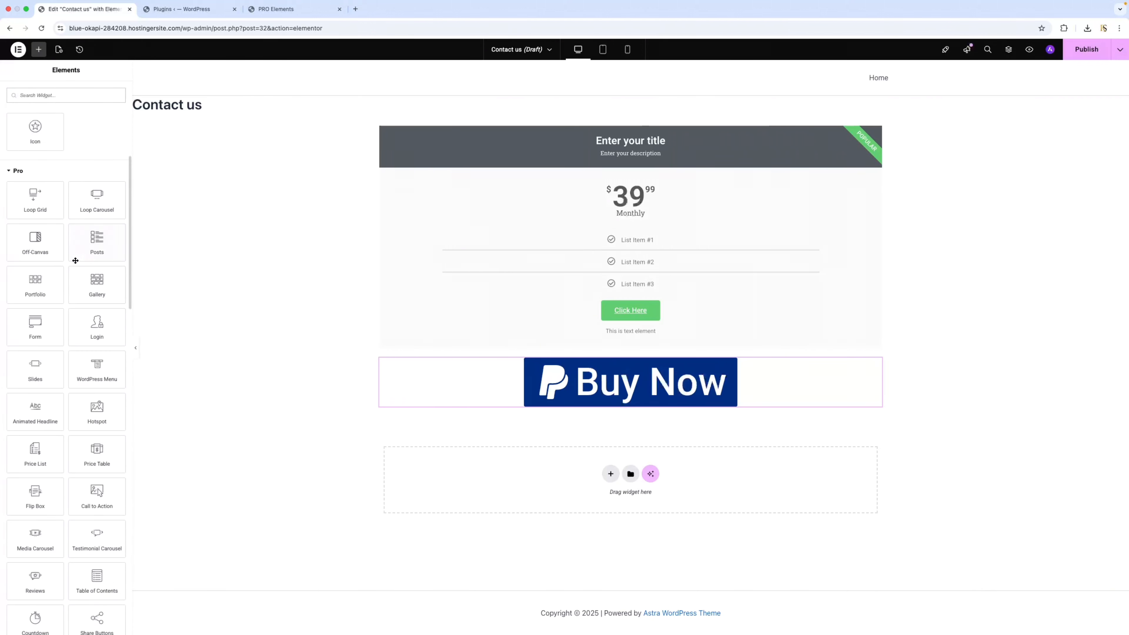
pyautogui.scroll(10, 75, 260)
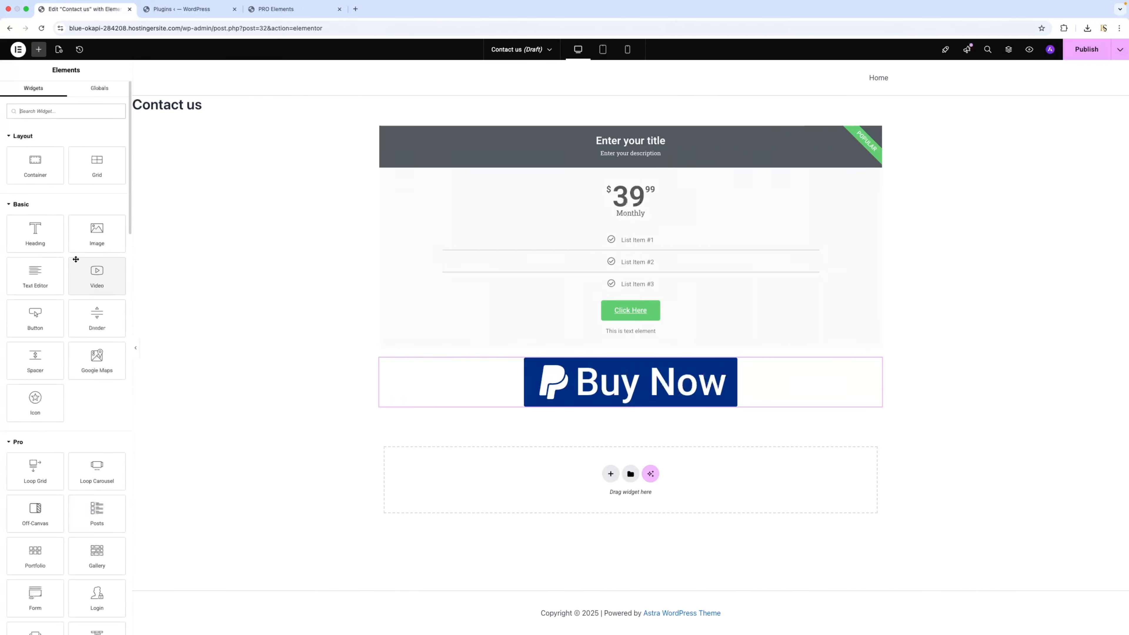
pyautogui.click(1085, 59)
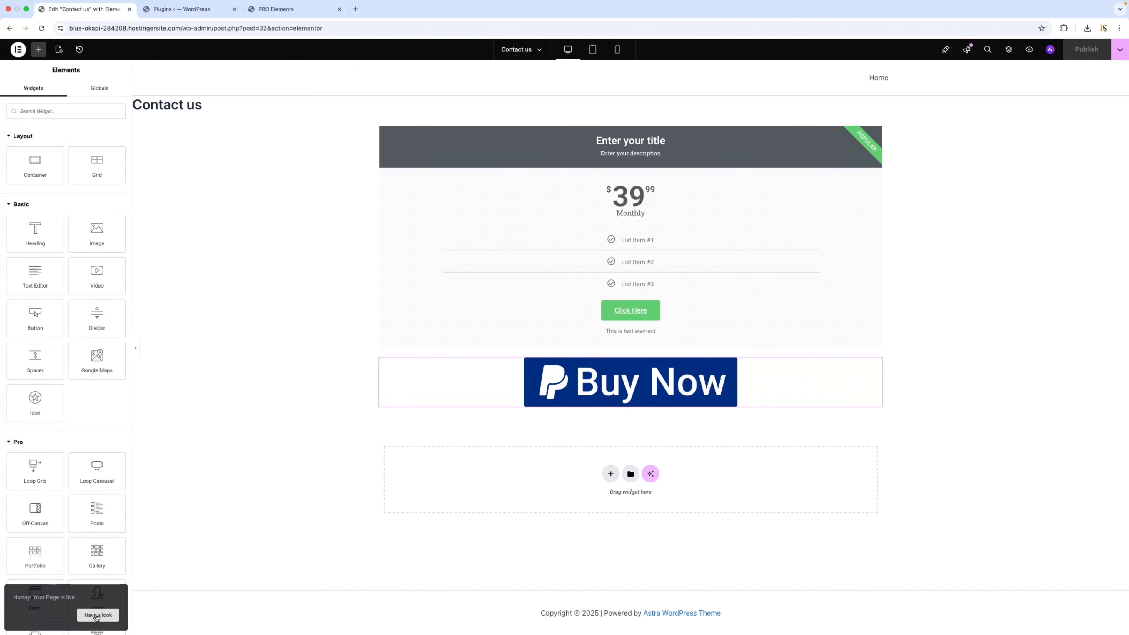
pyautogui.click(96, 615)
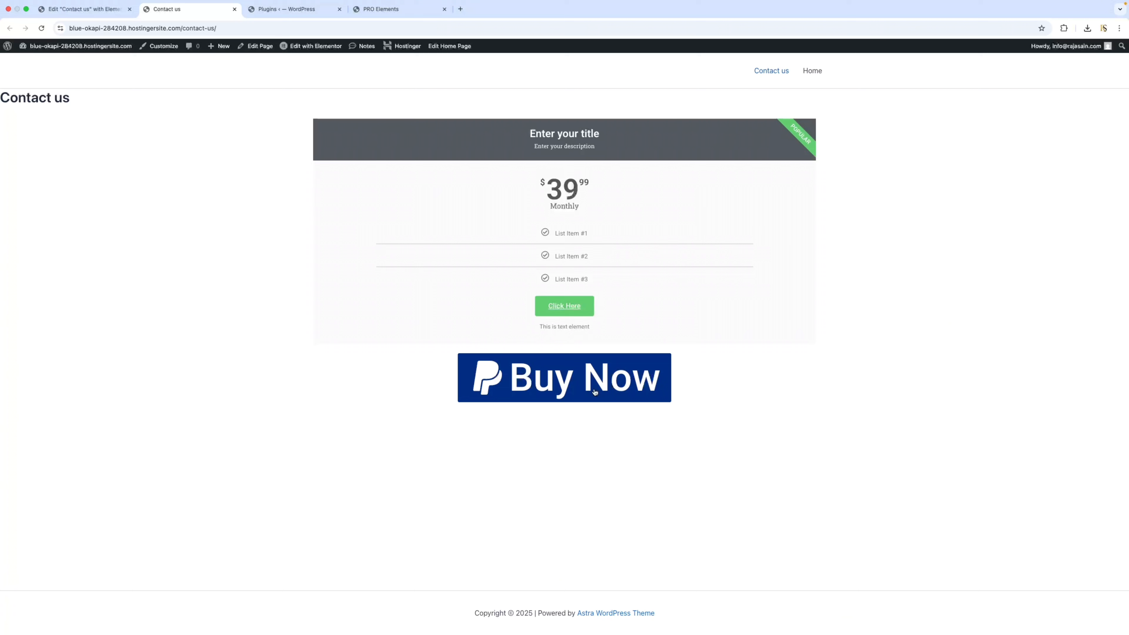
pyautogui.click(807, 75)
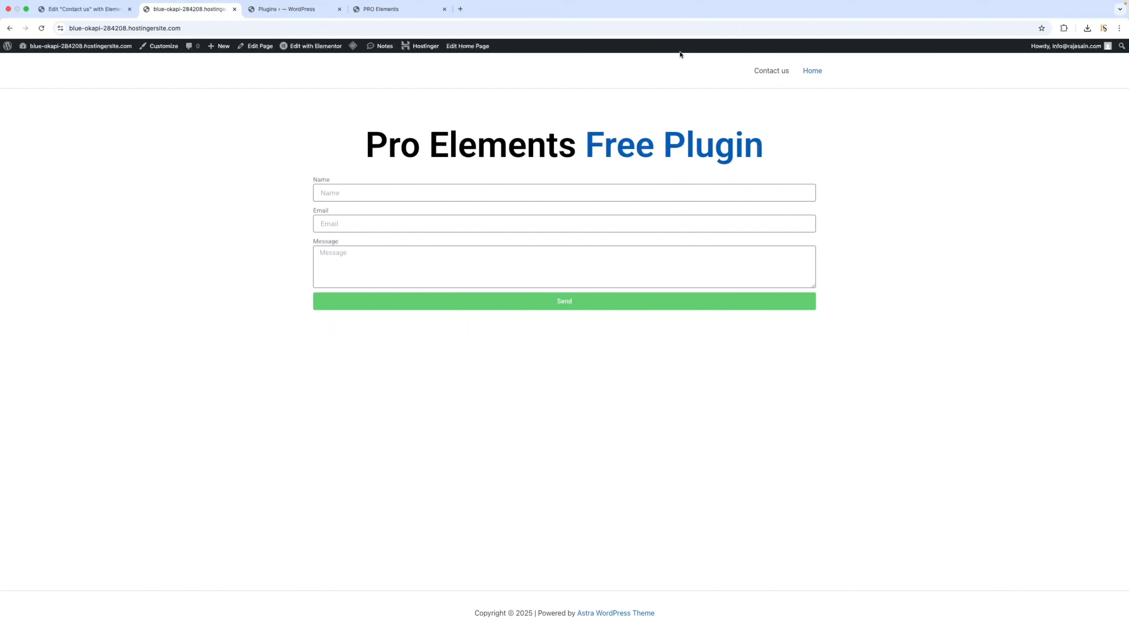
# Open rajasain.com in a new browser tab and look through its home page sections.
pyautogui.click(460, 9)
pyautogui.write('rajasain.com')
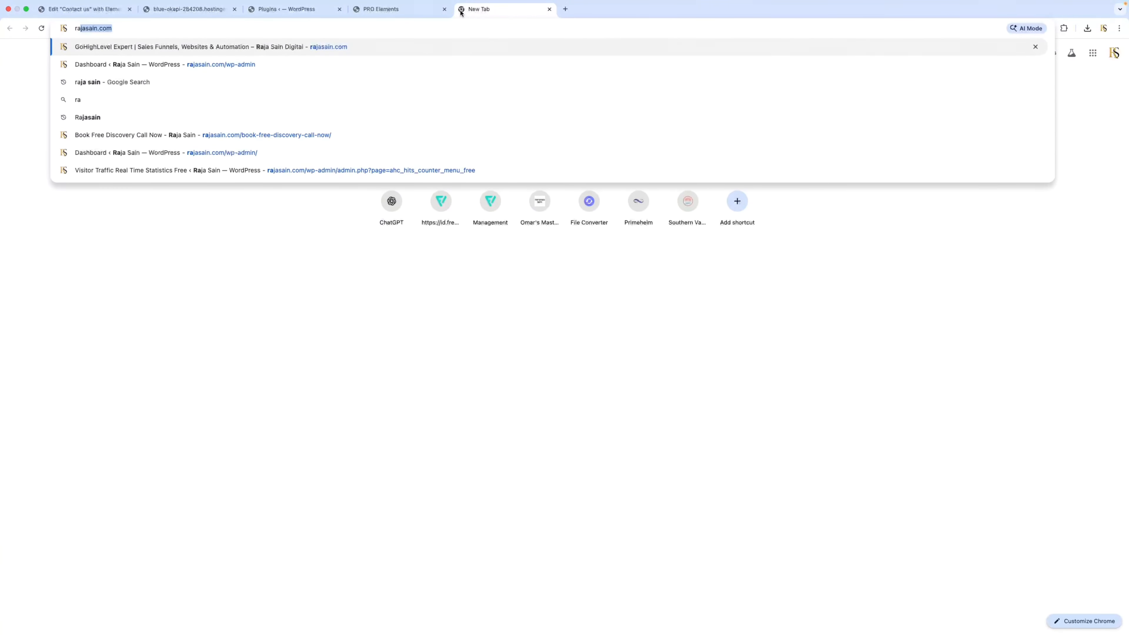
pyautogui.press('Return')
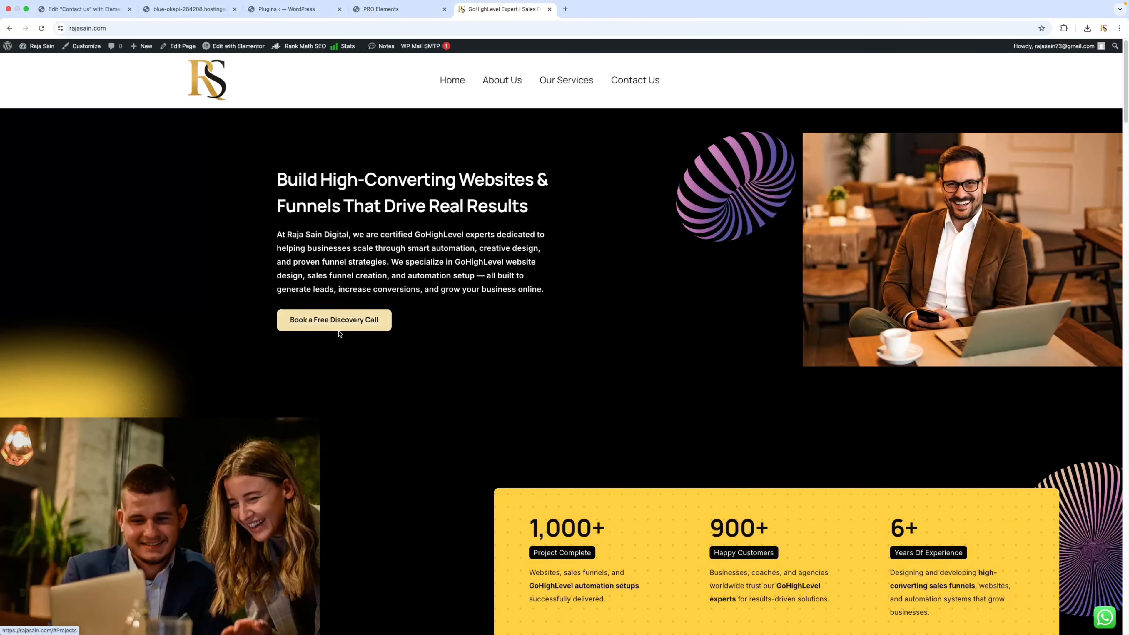
pyautogui.click(357, 327)
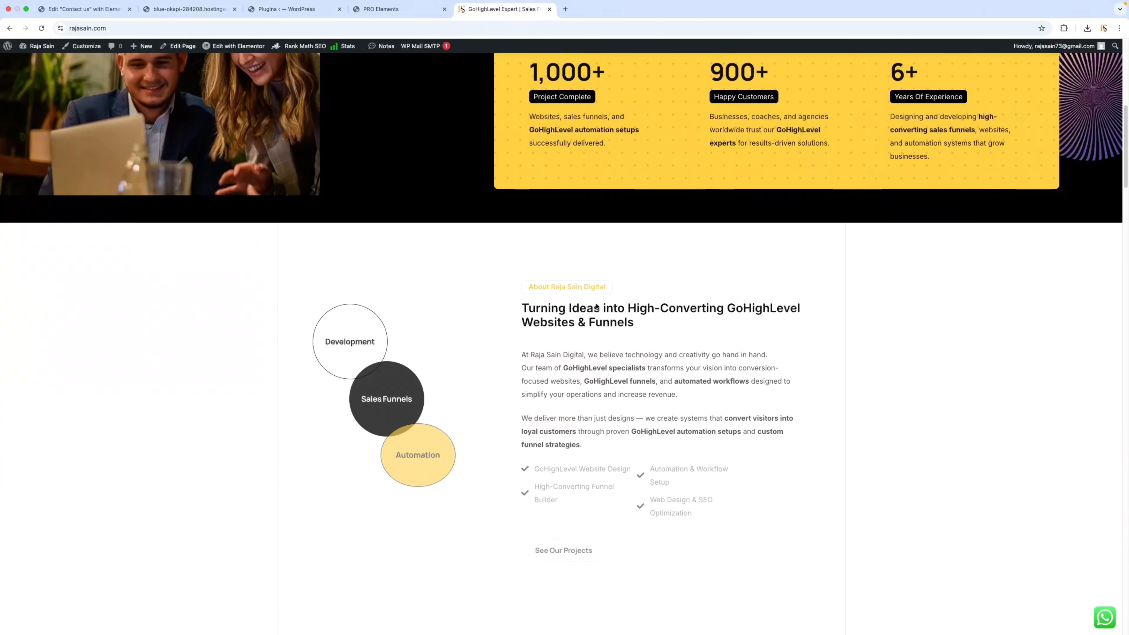
pyautogui.scroll(-10, 597, 306)
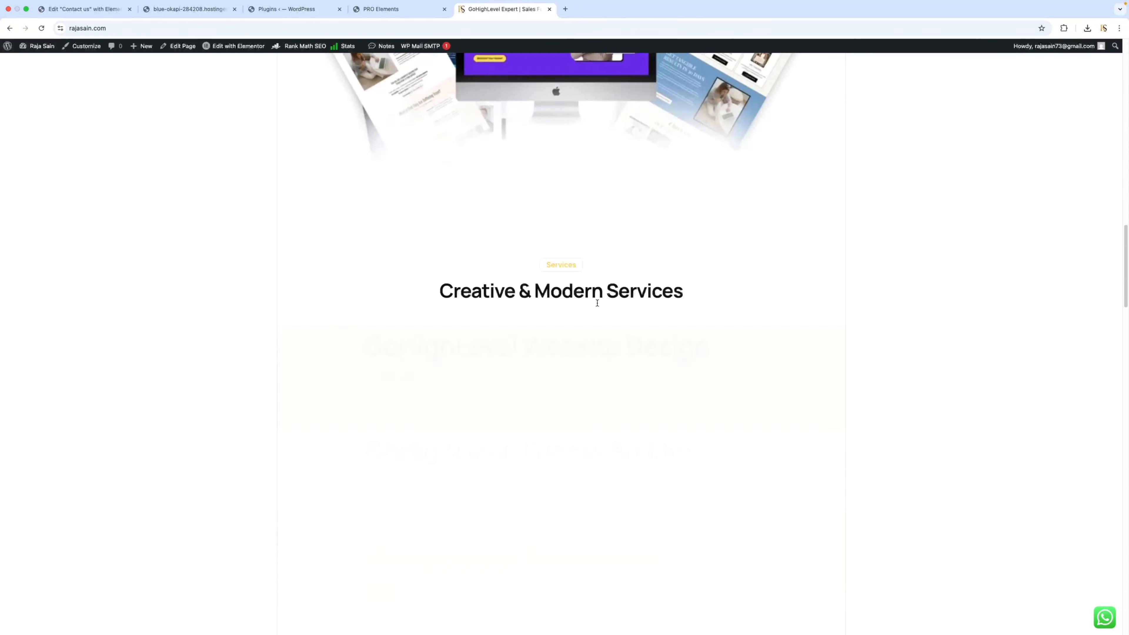
pyautogui.scroll(10, 597, 303)
pyautogui.scroll(-3, 608, 294)
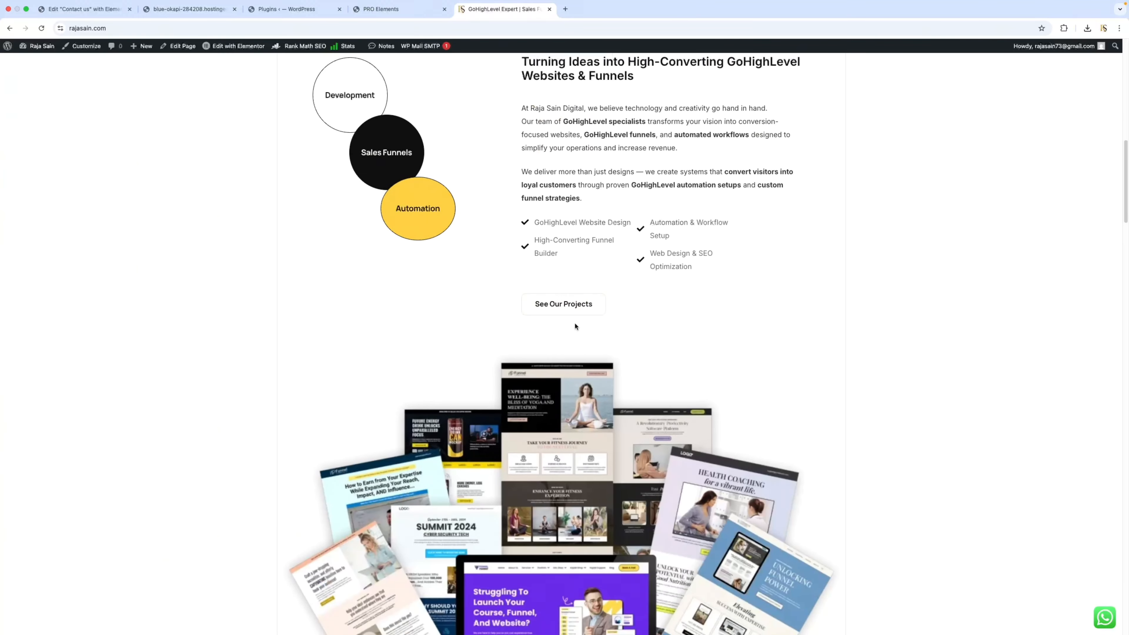
# Look through the site's projects and client reviews down to the contact section, and open the LinkedIn profile linked there.
pyautogui.click(571, 307)
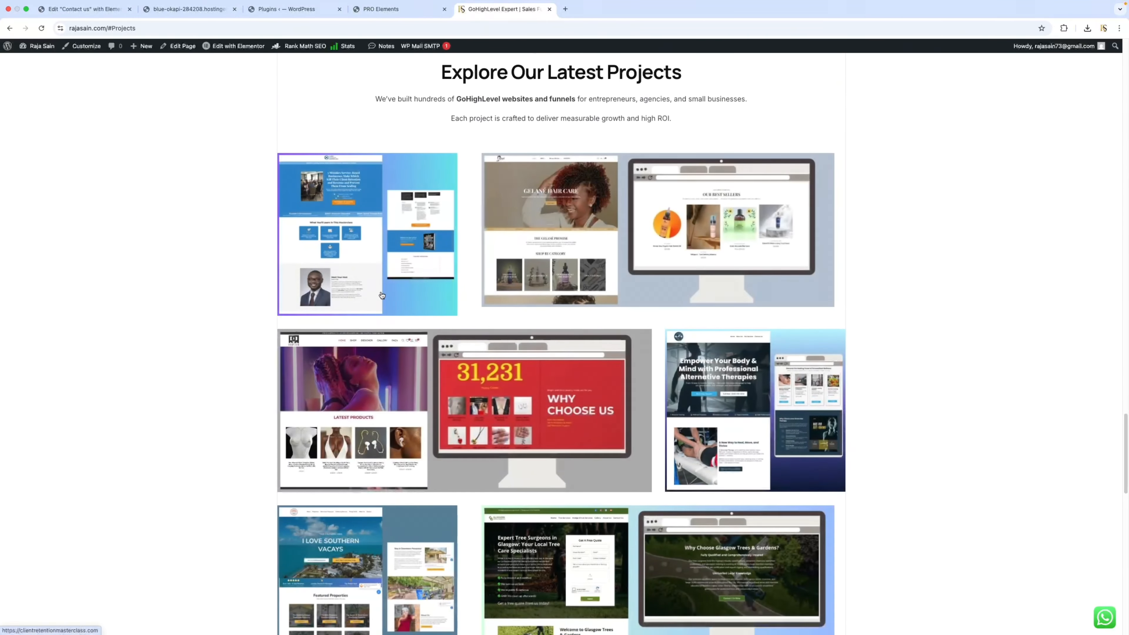
pyautogui.scroll(-10, 541, 291)
pyautogui.scroll(-3, 541, 291)
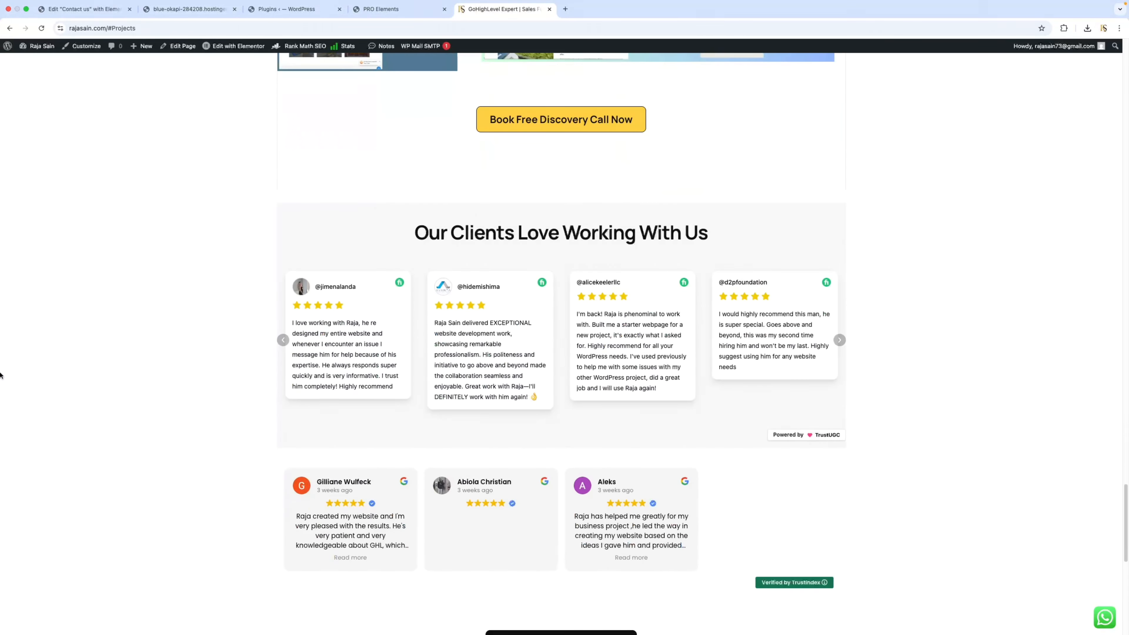
pyautogui.scroll(-11, 580, 458)
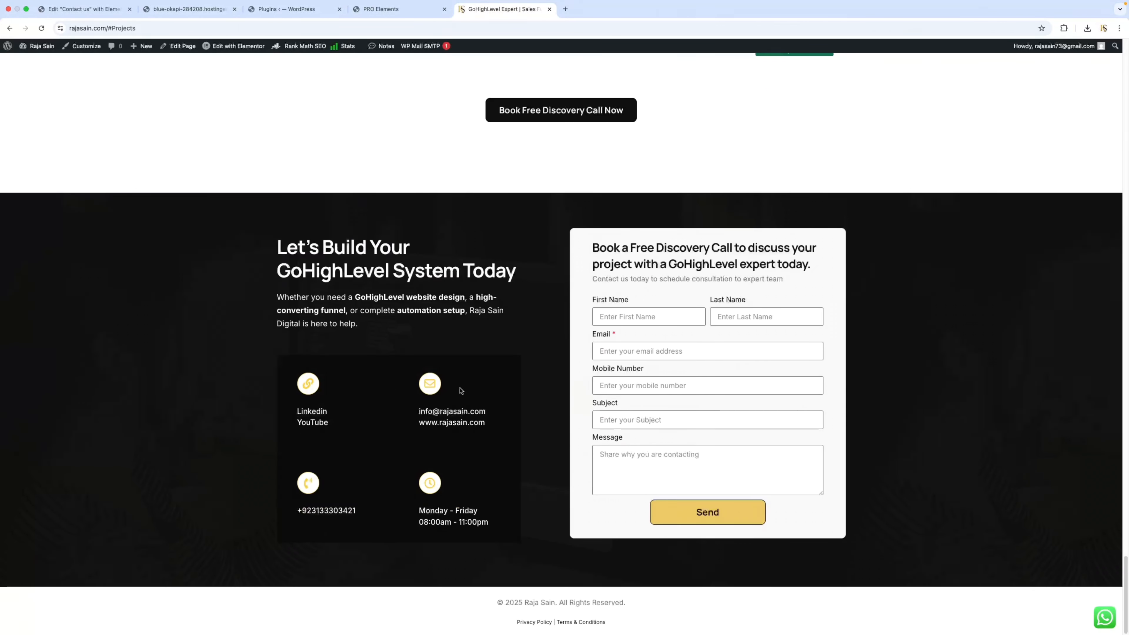
pyautogui.click(318, 413)
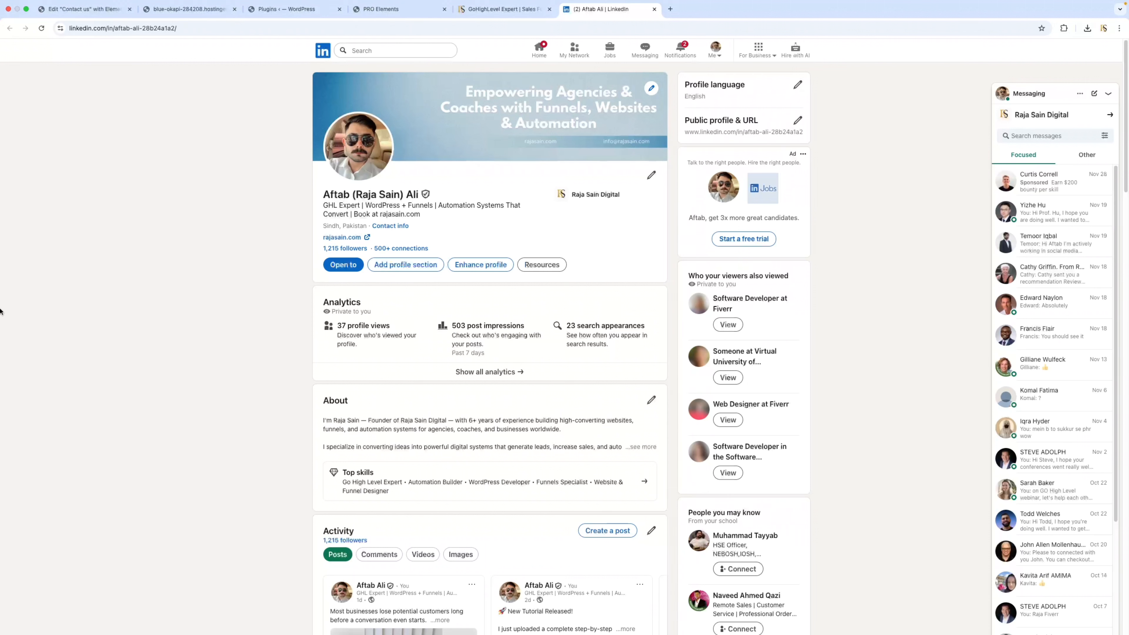
pyautogui.click(26, 9)
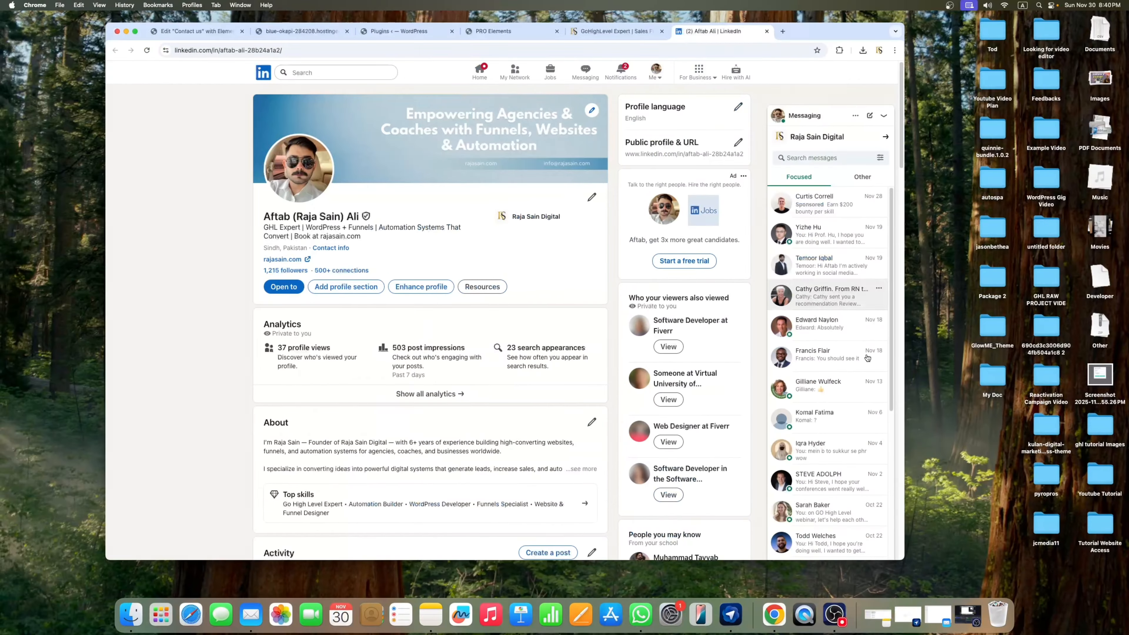
pyautogui.click(968, 614)
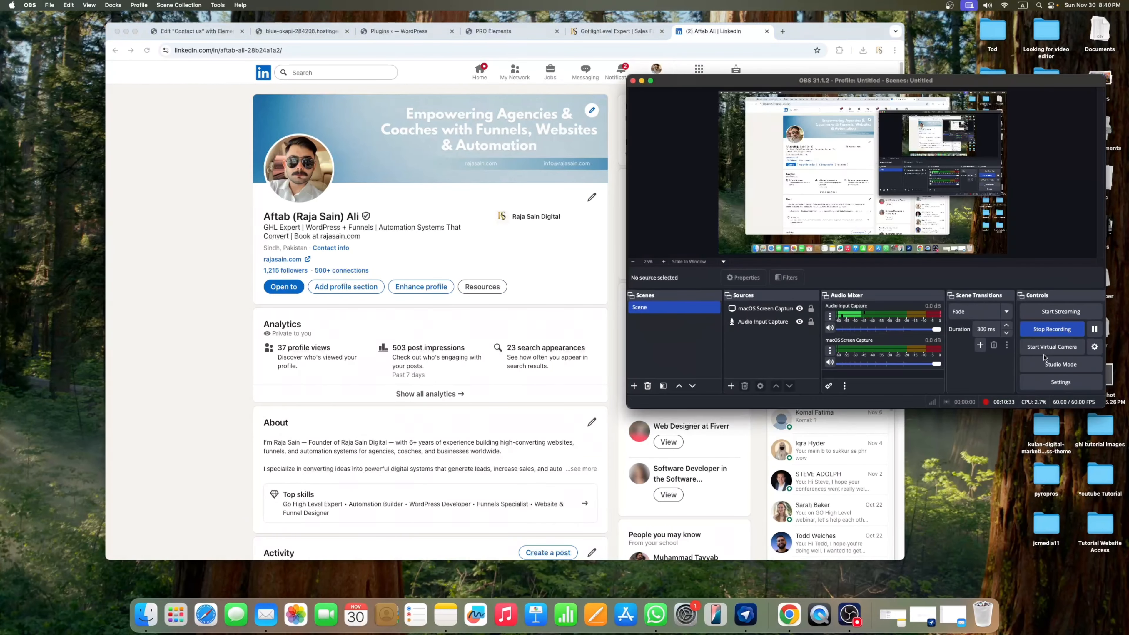